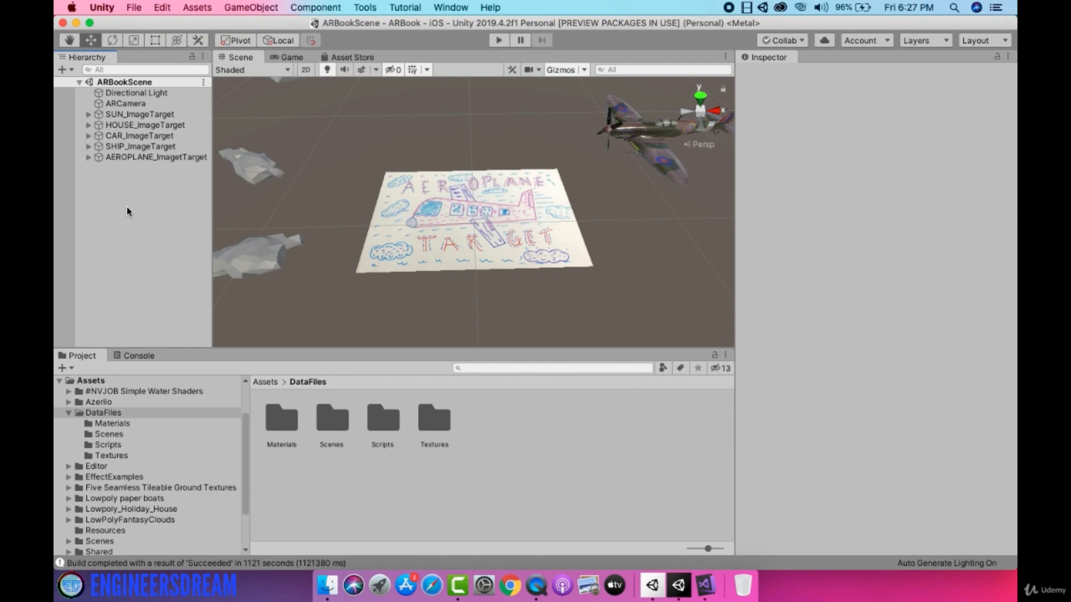
Add a Vuforia Image Target to ARBookScene and name it BOOK_COVER_TARGET.
left_click(62, 70)
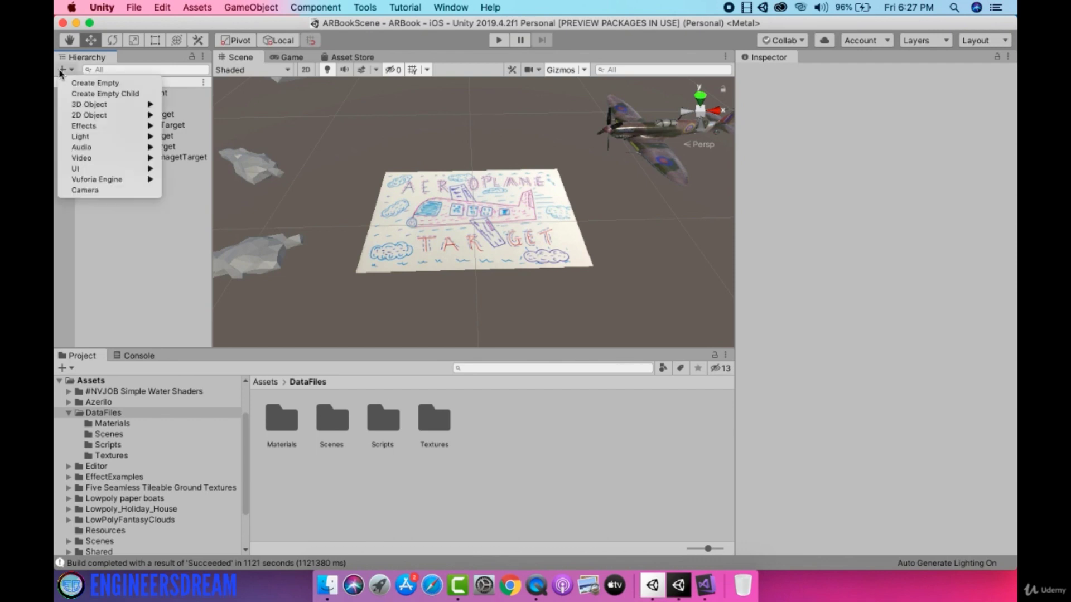
mouse_move(98, 179)
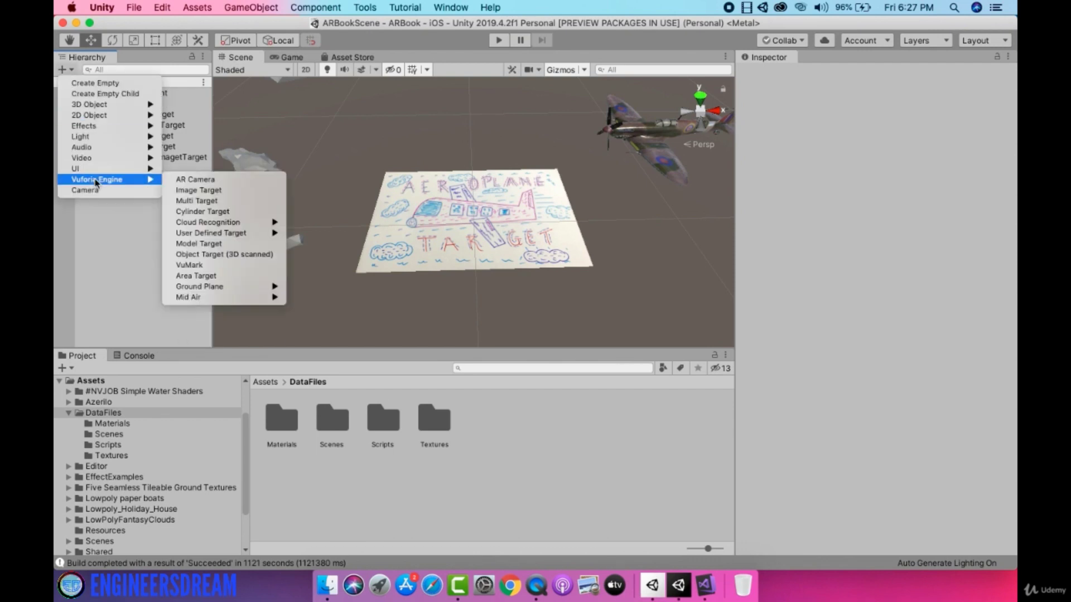
left_click(206, 191)
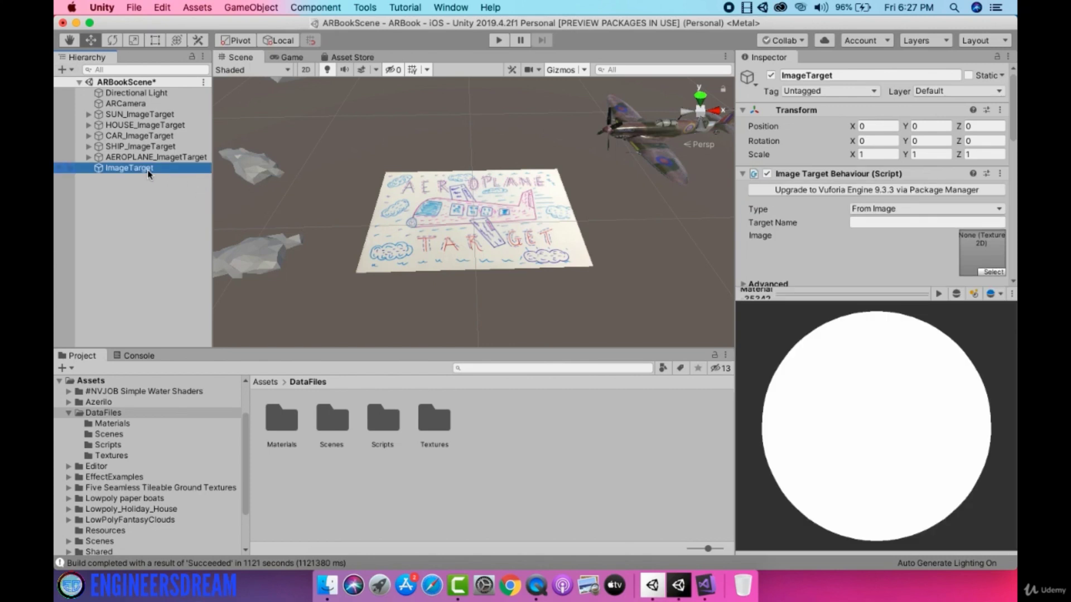
type("b")
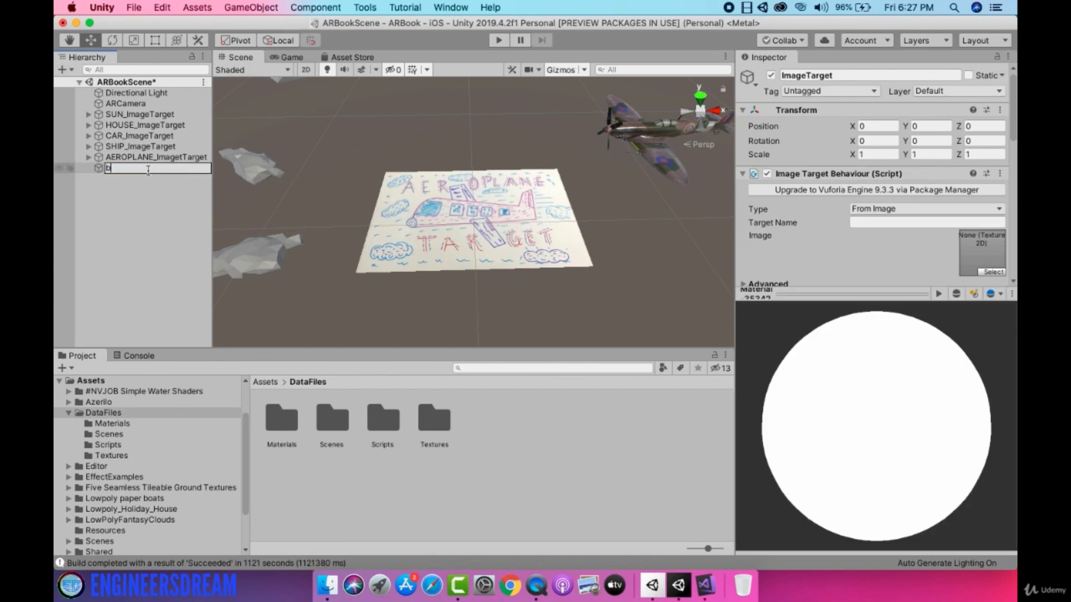
type("BOOK_COVER_TARGET")
key("Return")
Move BOOK_COVER_TARGET along X to about -11.64, clear of the other targets.
double_click(144, 169)
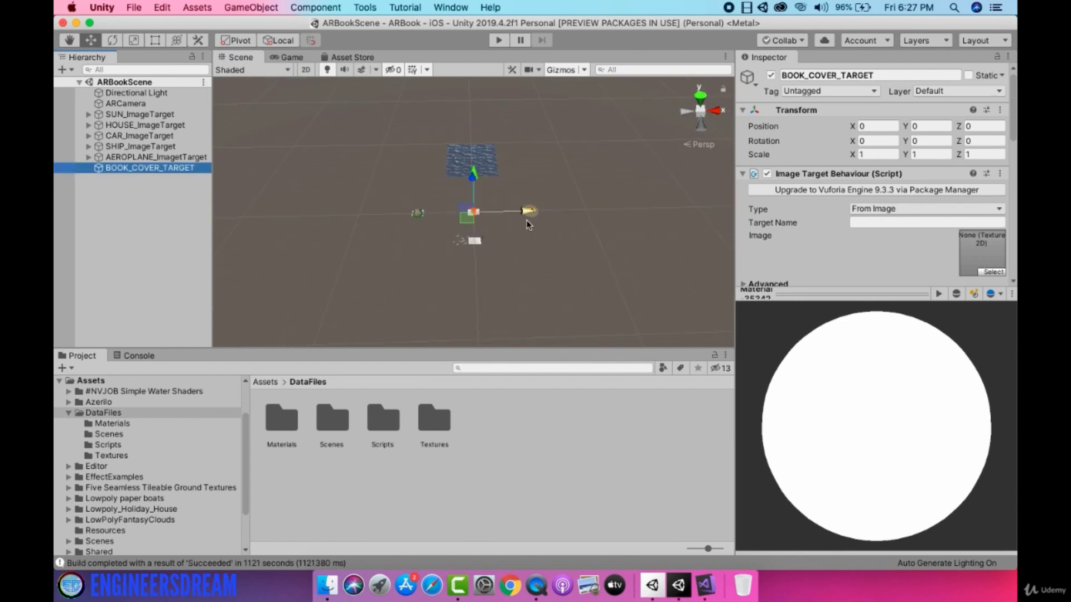
left_click_drag(525, 210, 394, 201)
double_click(146, 168)
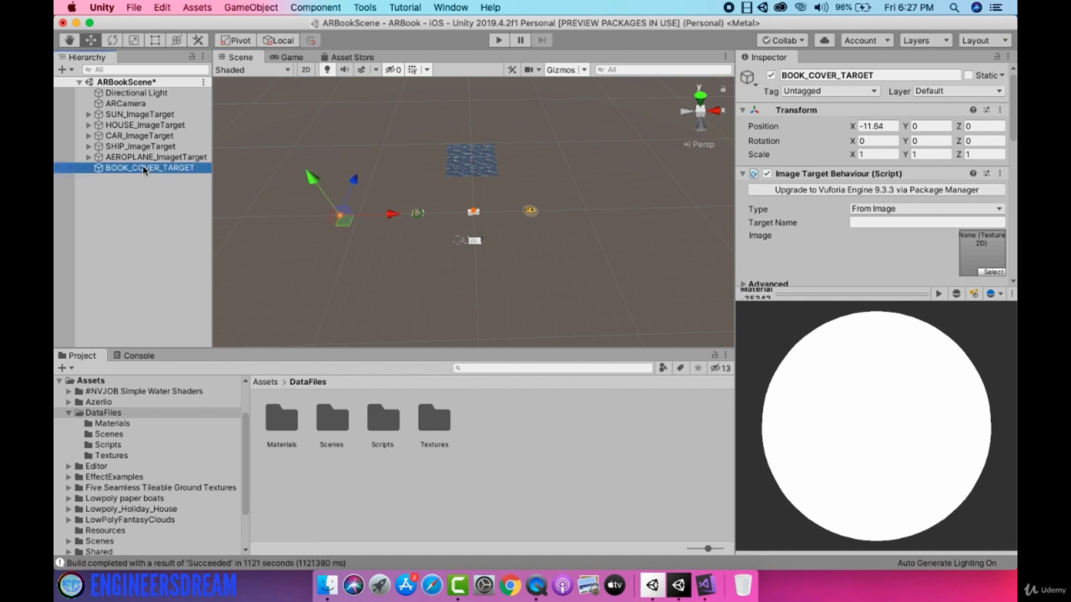
Set the target's Type to From Database, Database ARBOOK_DATABASE and Image Target BOOK_COVER.
left_click(873, 210)
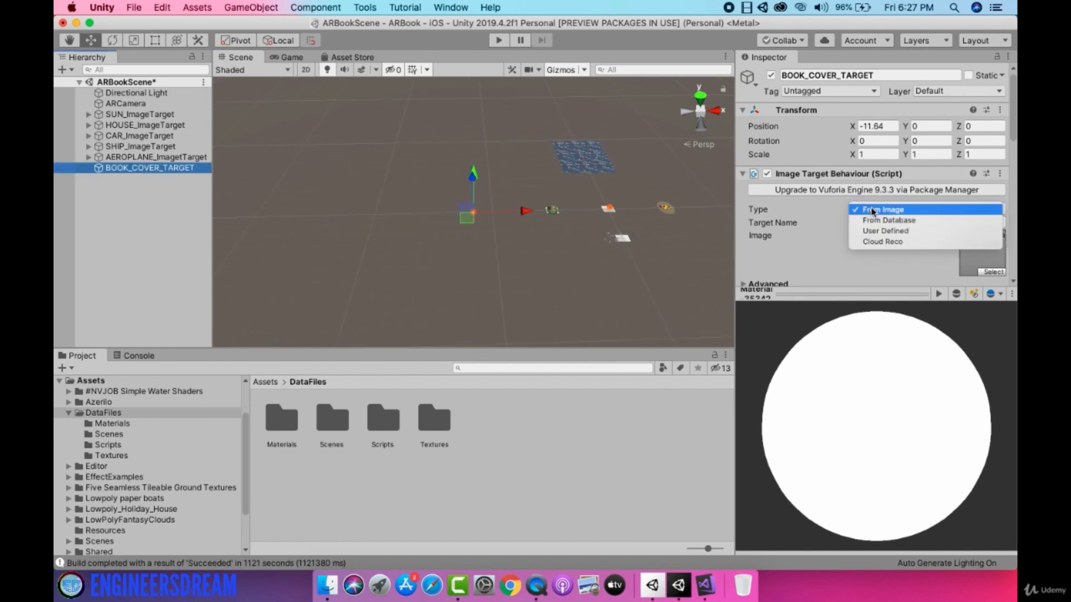
left_click(871, 220)
left_click(870, 222)
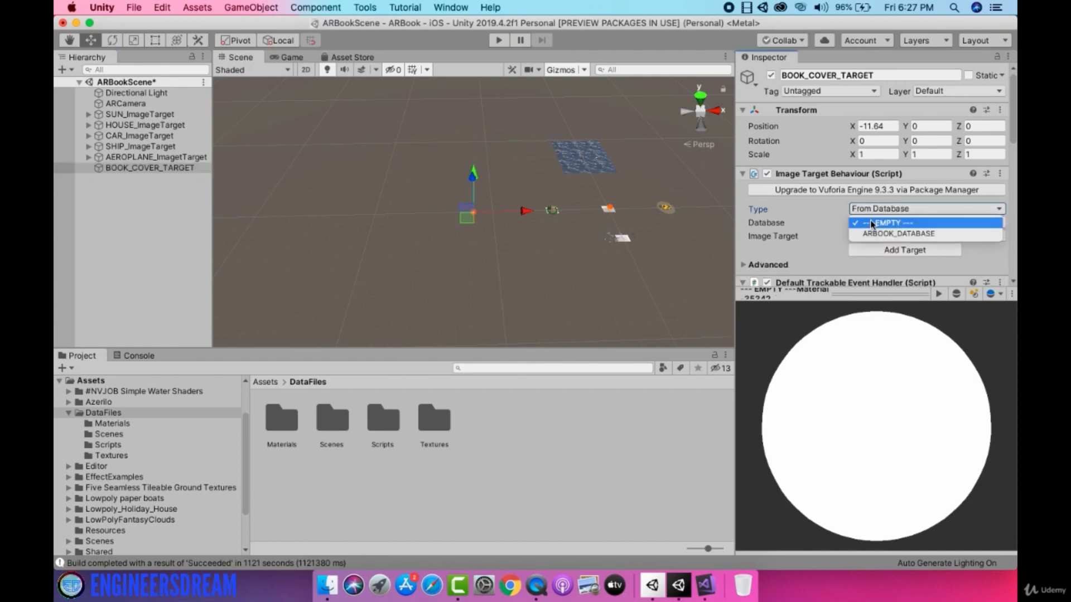
left_click(870, 234)
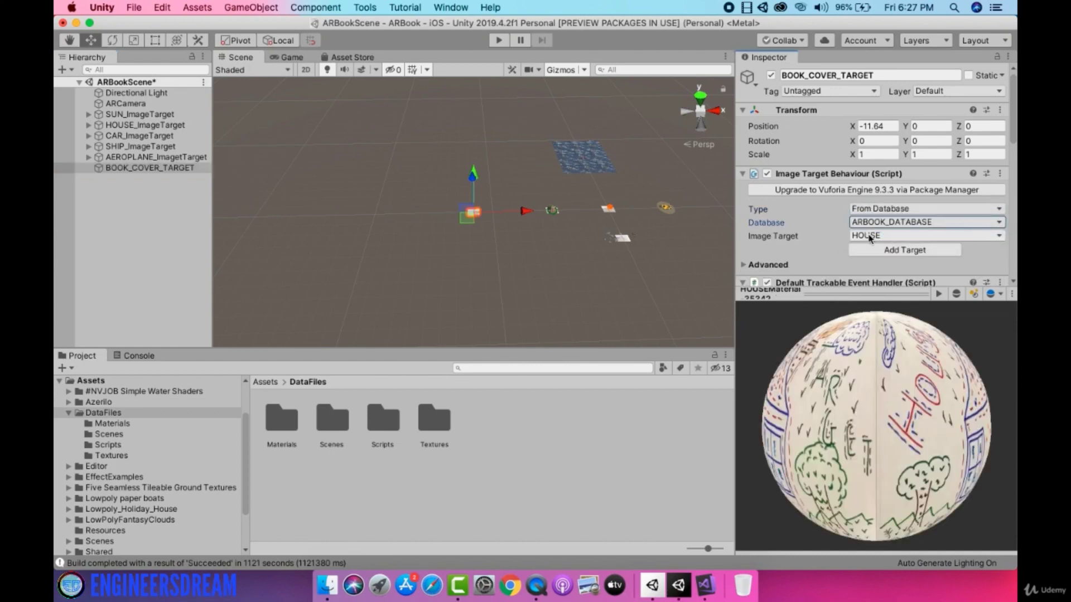
left_click(870, 236)
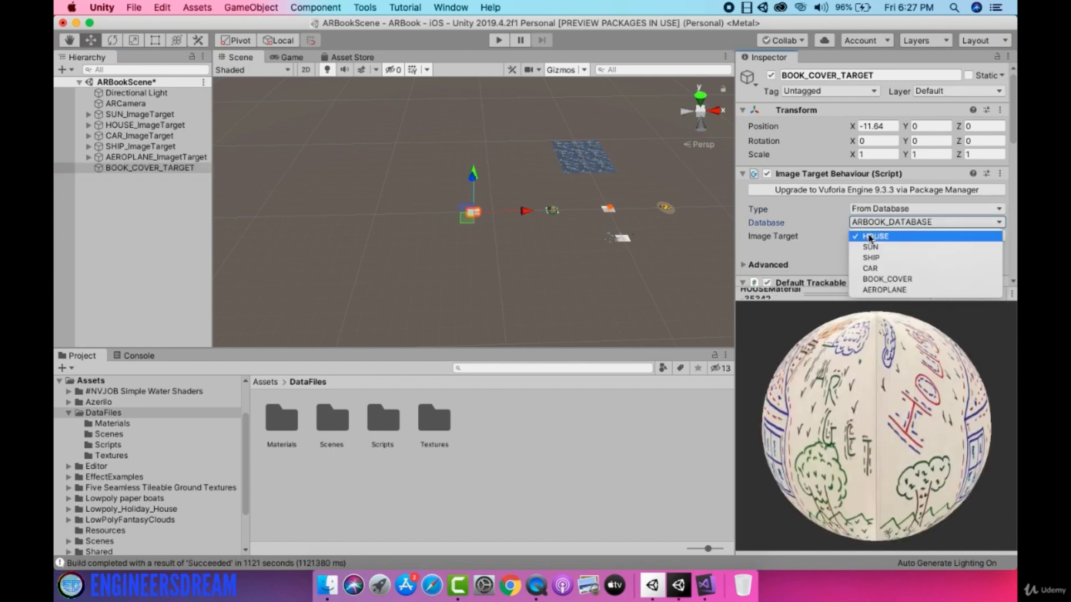
left_click(887, 278)
left_click(139, 168)
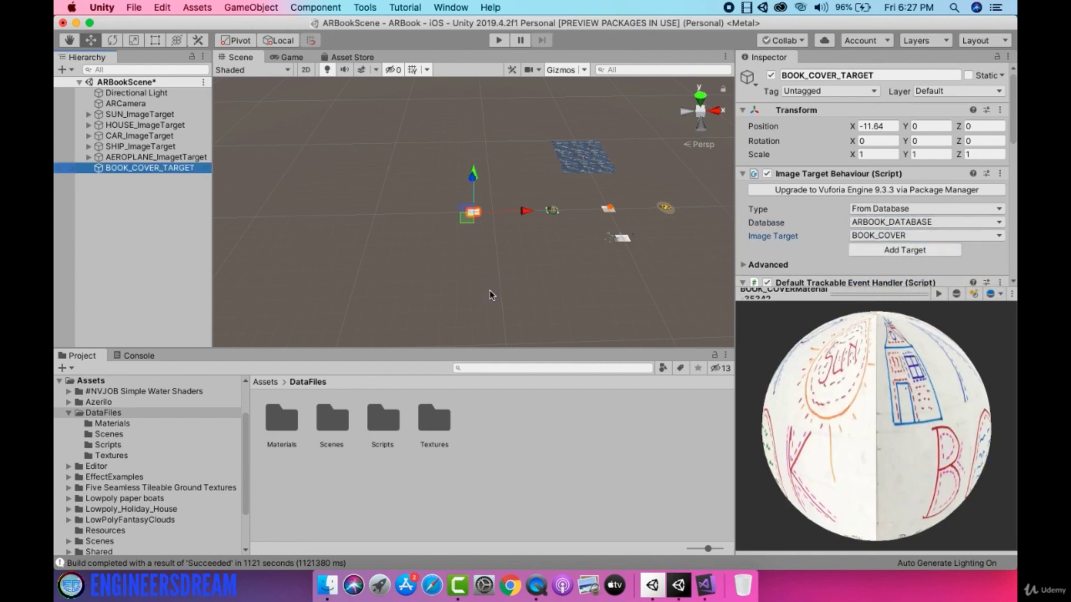
left_click_drag(334, 223, 355, 253, "alt")
Frame the AEROPLANE, SHIP and HOUSE targets in turn and orbit around the house.
double_click(156, 159)
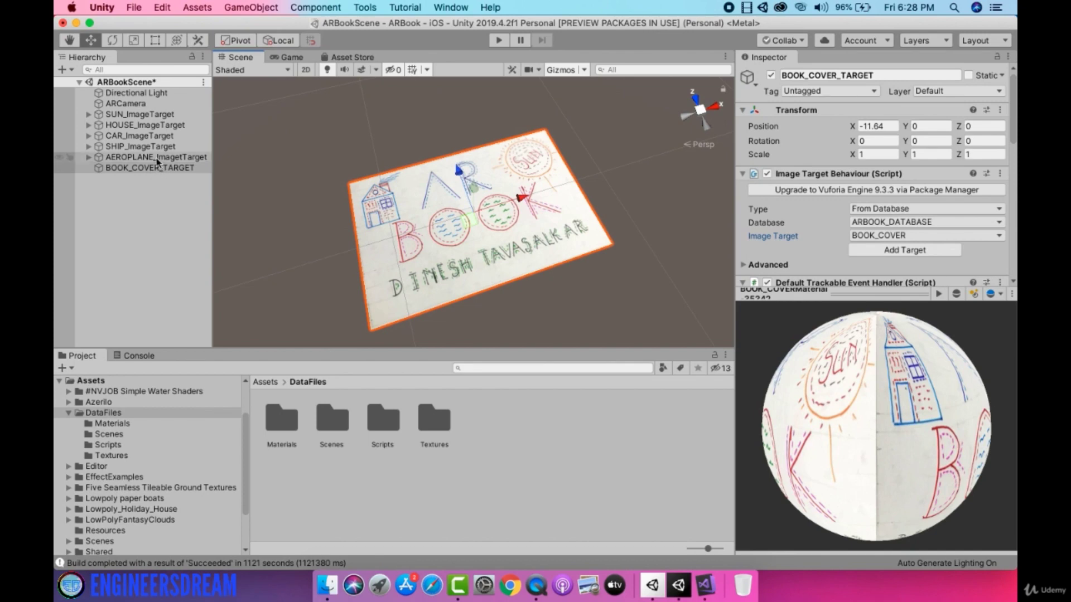
double_click(112, 146)
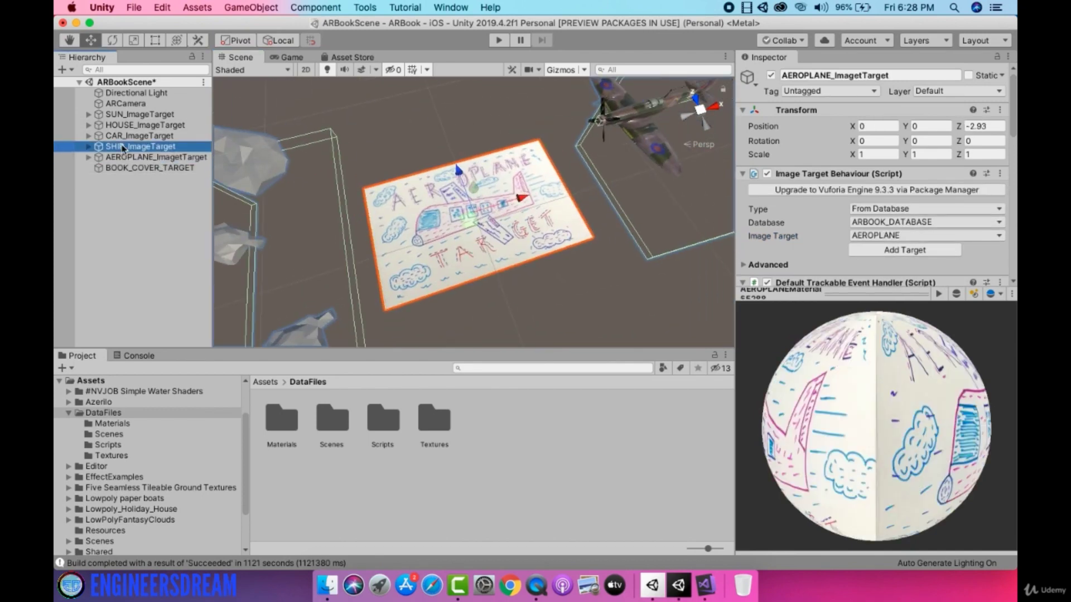
double_click(136, 125)
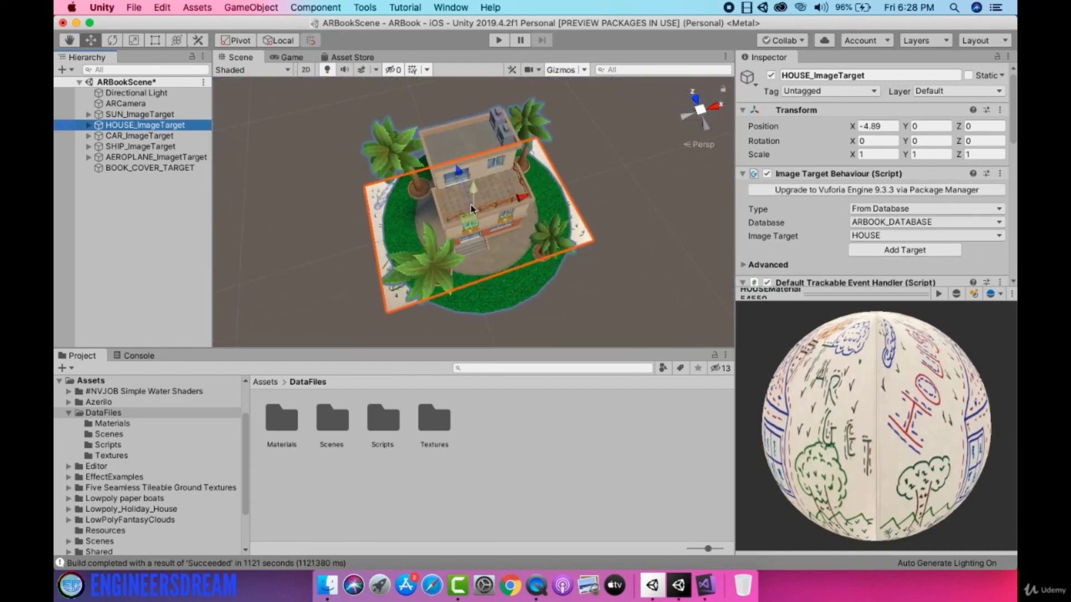
left_click_drag(522, 218, 417, 172, "alt")
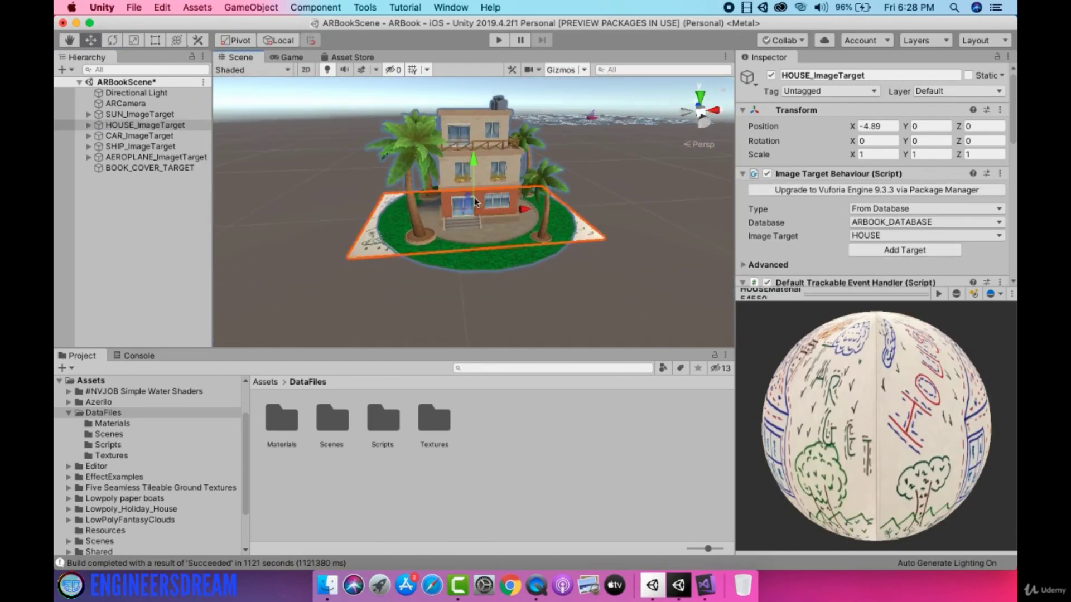
key("alt")
left_click_drag(372, 200, 401, 204, "alt")
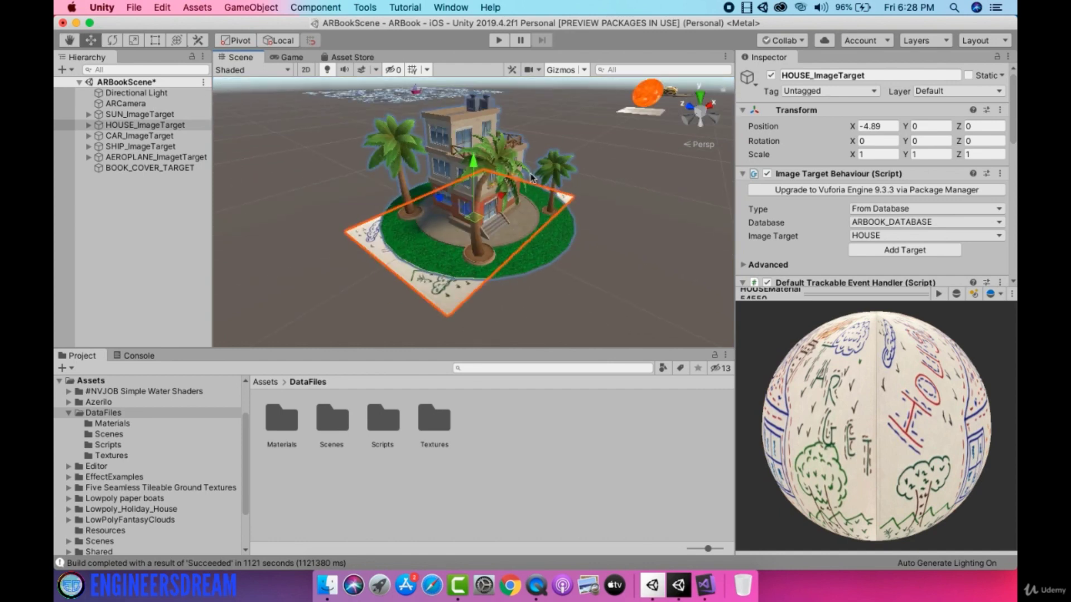
Expand HOUSE_ImageTarget and inspect Building_10, Cylinder, Border, GrassSurface and four Clumb_1 palms.
left_click(161, 125)
key("Right")
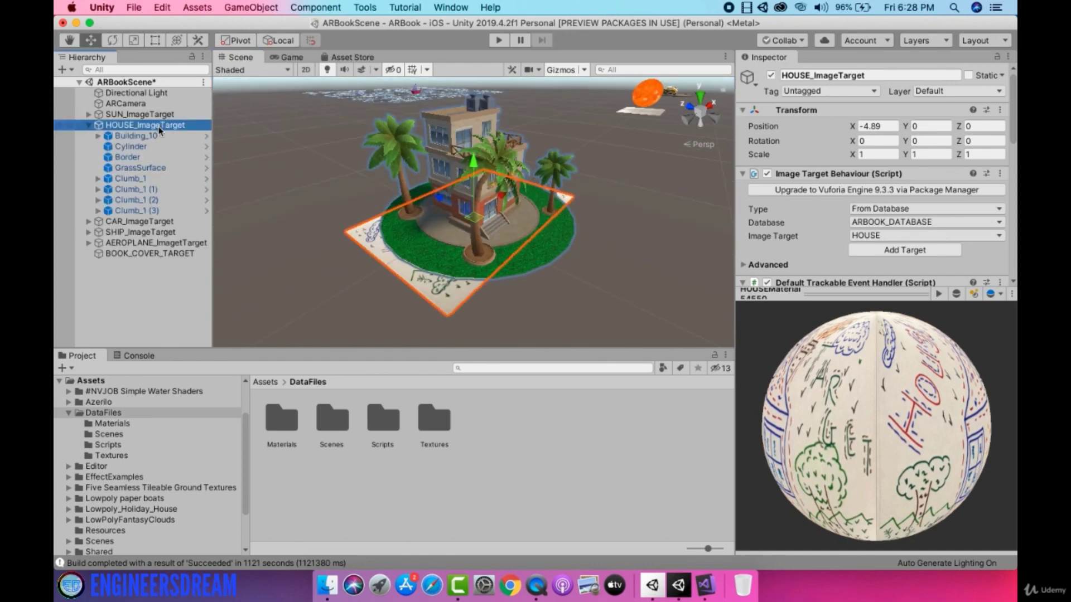
left_click(139, 136)
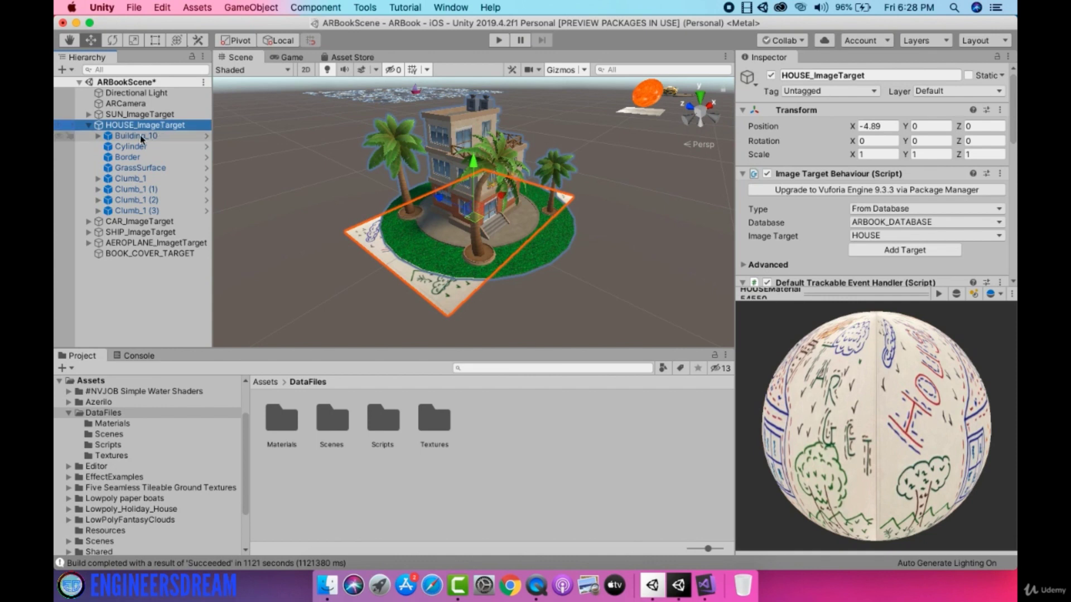
left_click(136, 146)
left_click(134, 157)
left_click(130, 168)
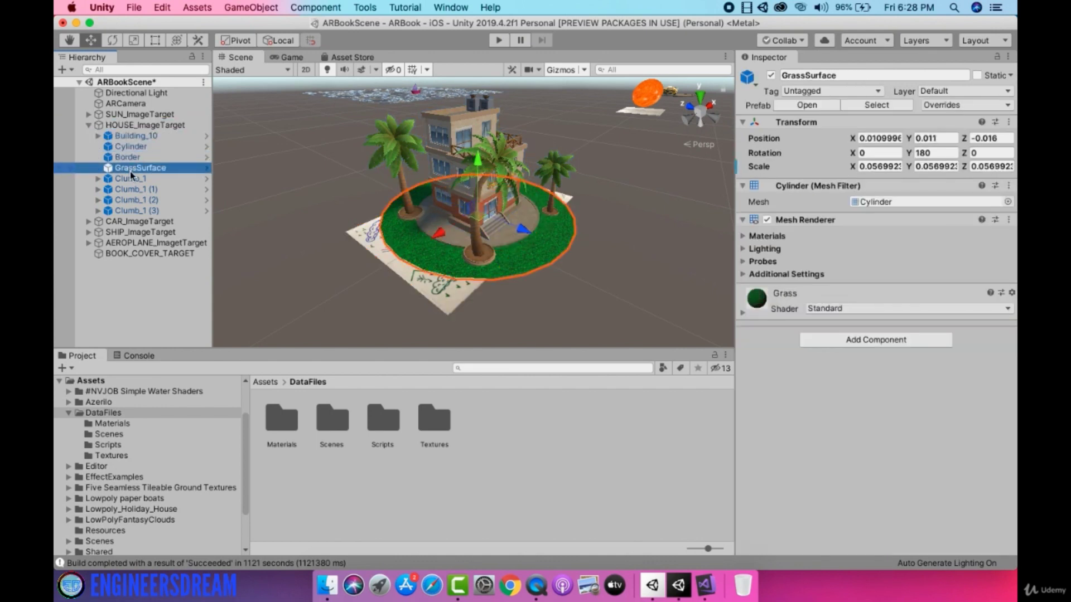
left_click(130, 178)
left_click(133, 189)
left_click(134, 201)
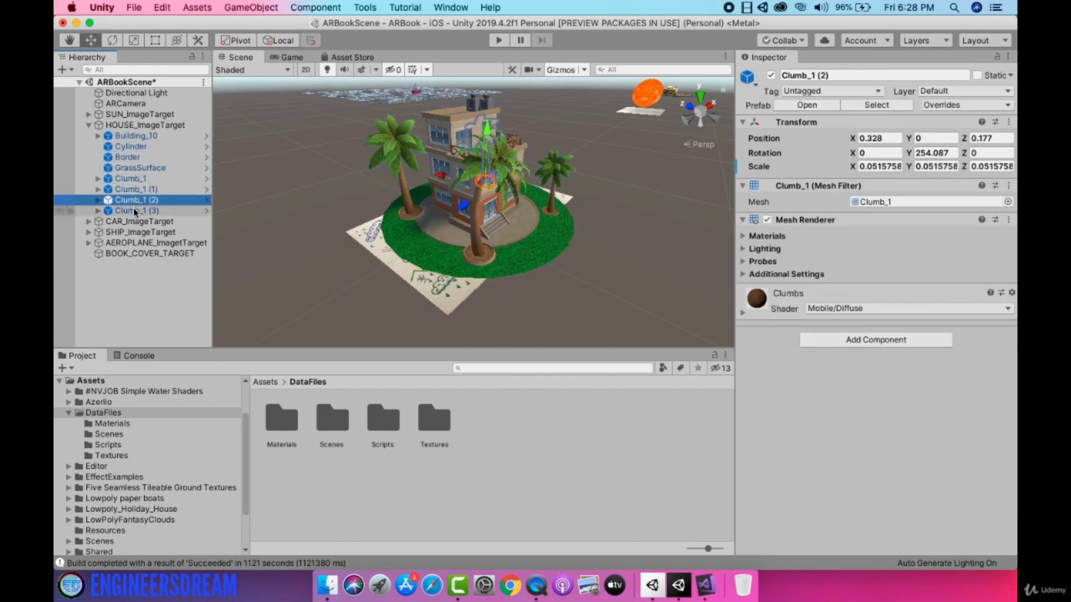
left_click(133, 211)
left_click(124, 125)
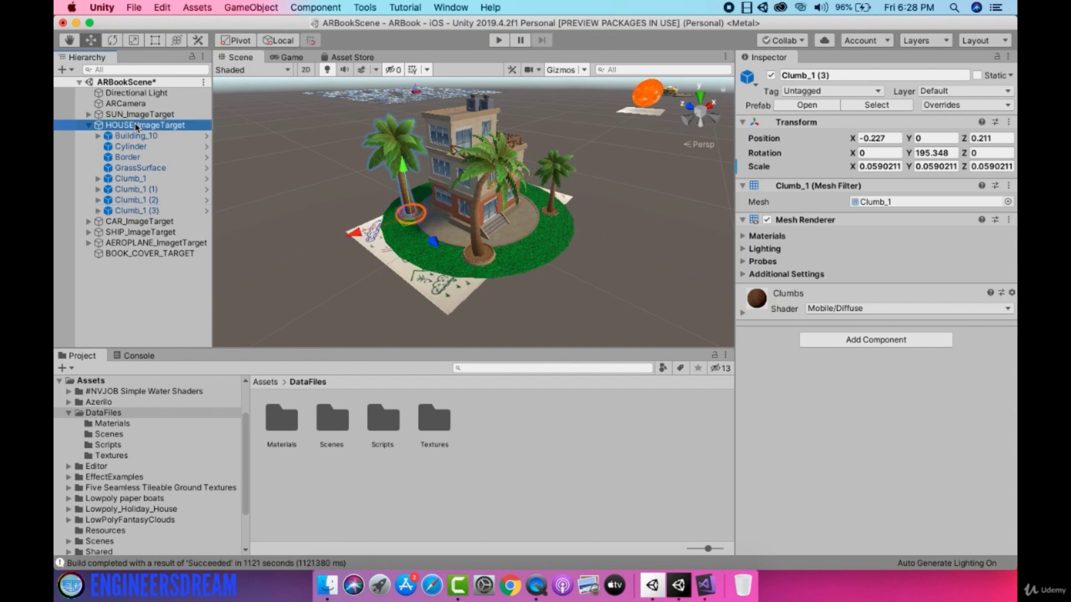
Create an empty child object under HOUSE_ImageTarget named HouseObjects.
right_click(128, 126)
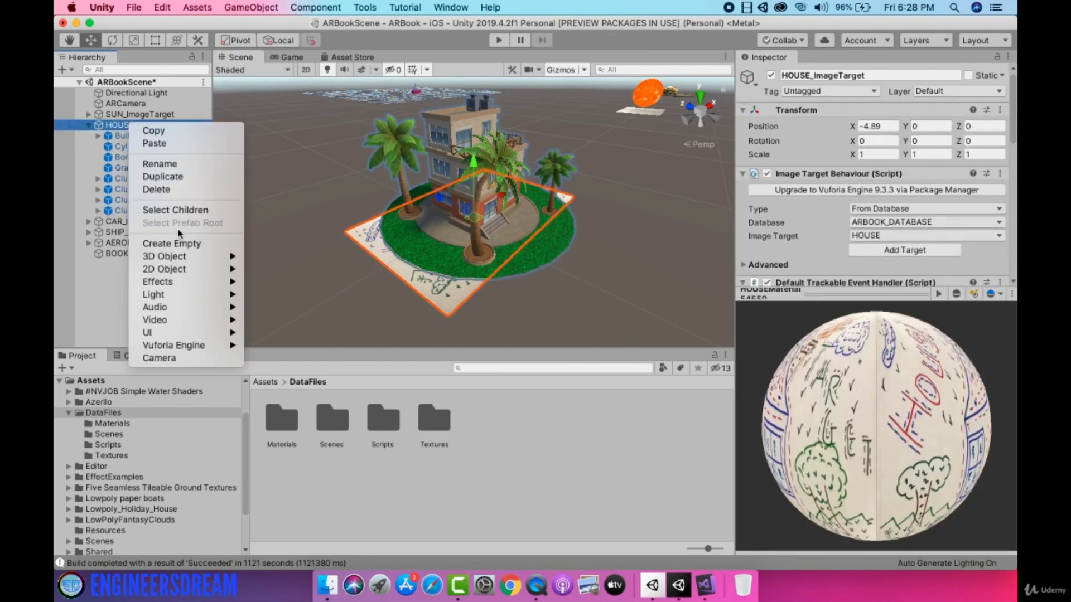
left_click(181, 245)
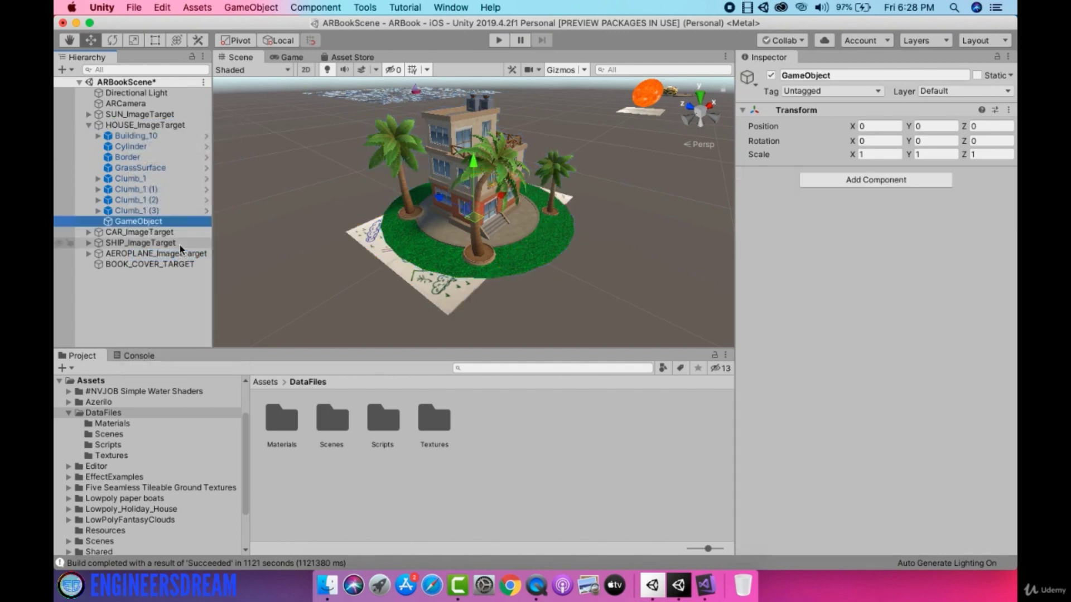
left_click(133, 222)
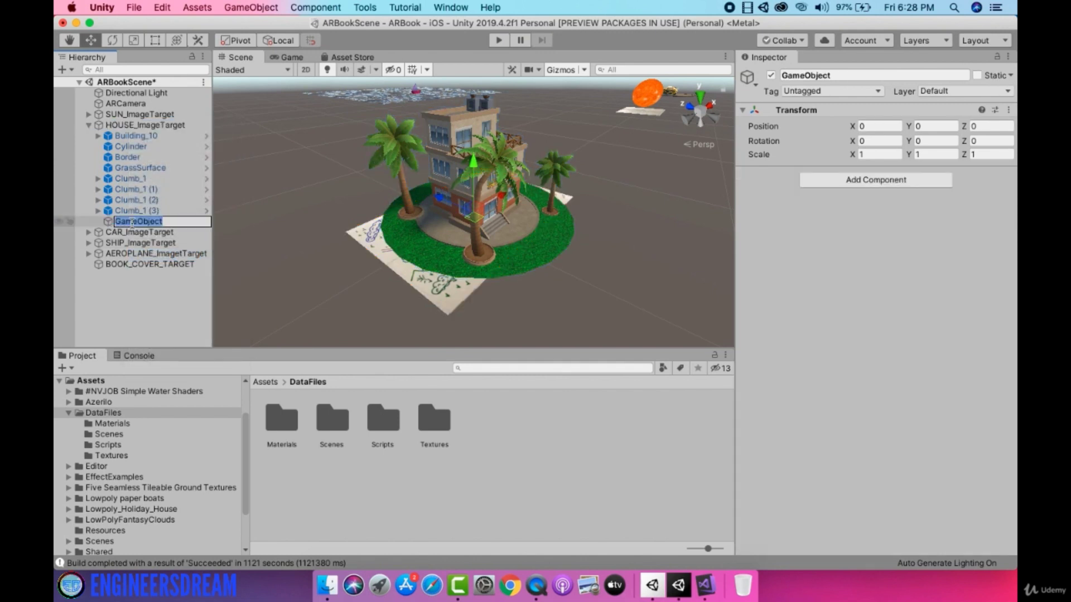
type("HouseObjects")
key("Return")
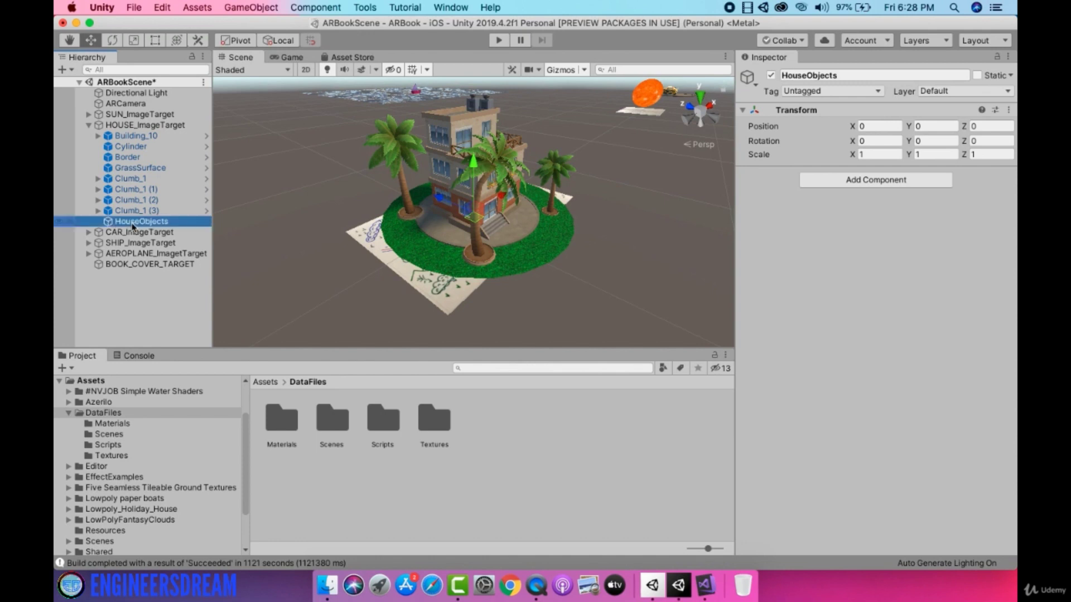
Move Building_10 through Clumb_1 (3) into HouseObjects and check its children.
left_click(129, 126)
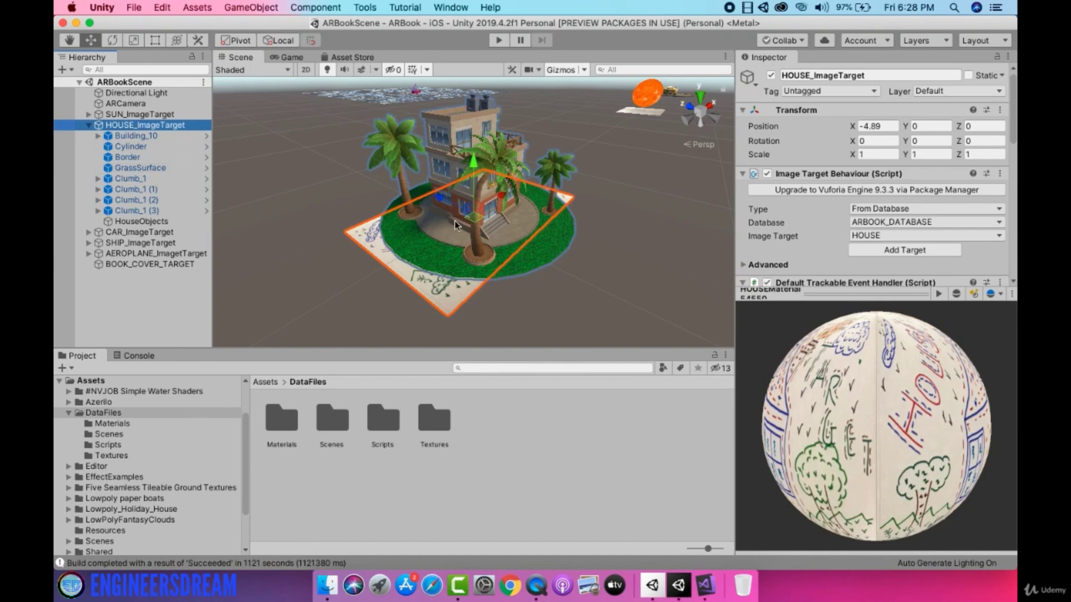
left_click(138, 134)
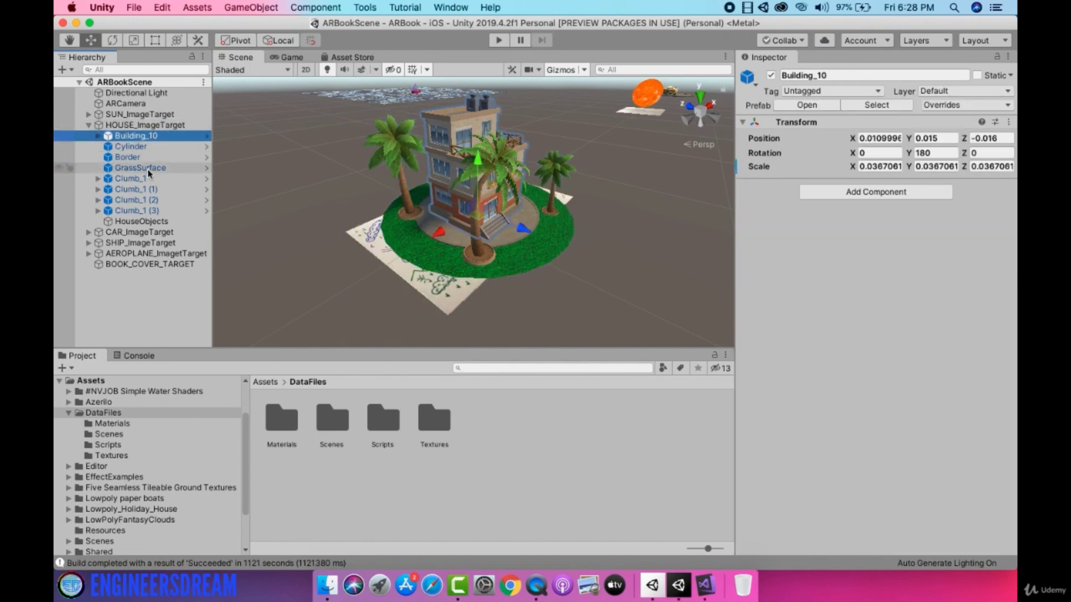
left_click(144, 212, "shift")
left_click_drag(143, 211, 143, 222)
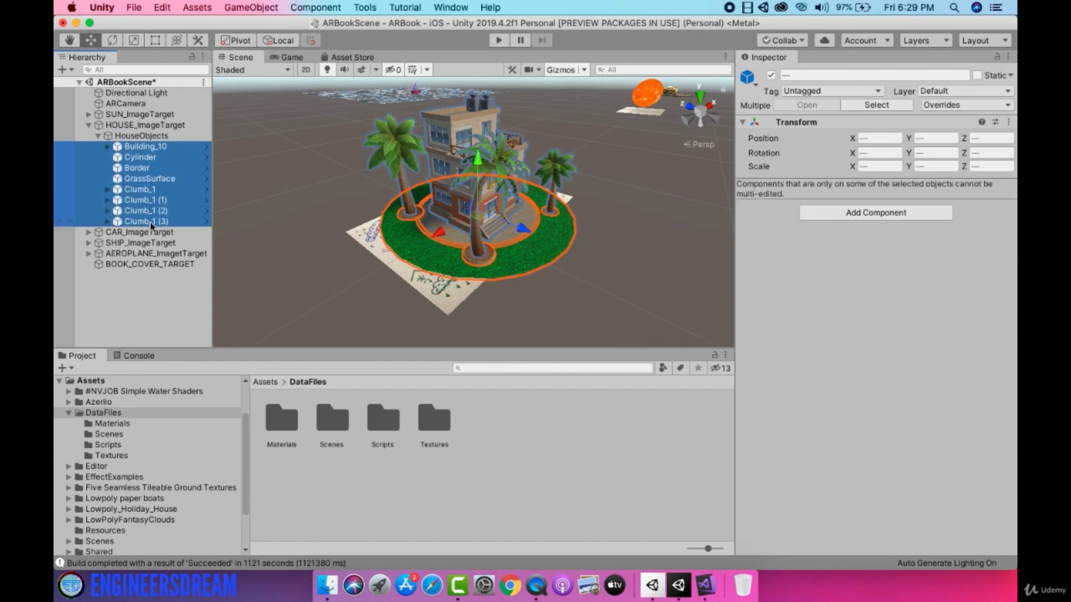
left_click(97, 136)
left_click(131, 138)
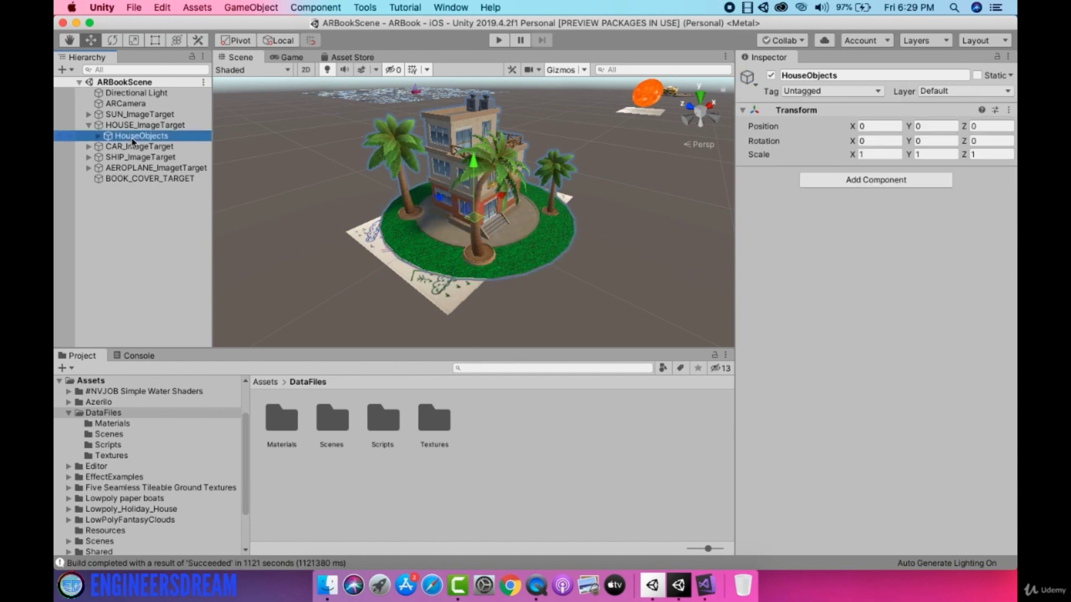
left_click(98, 136)
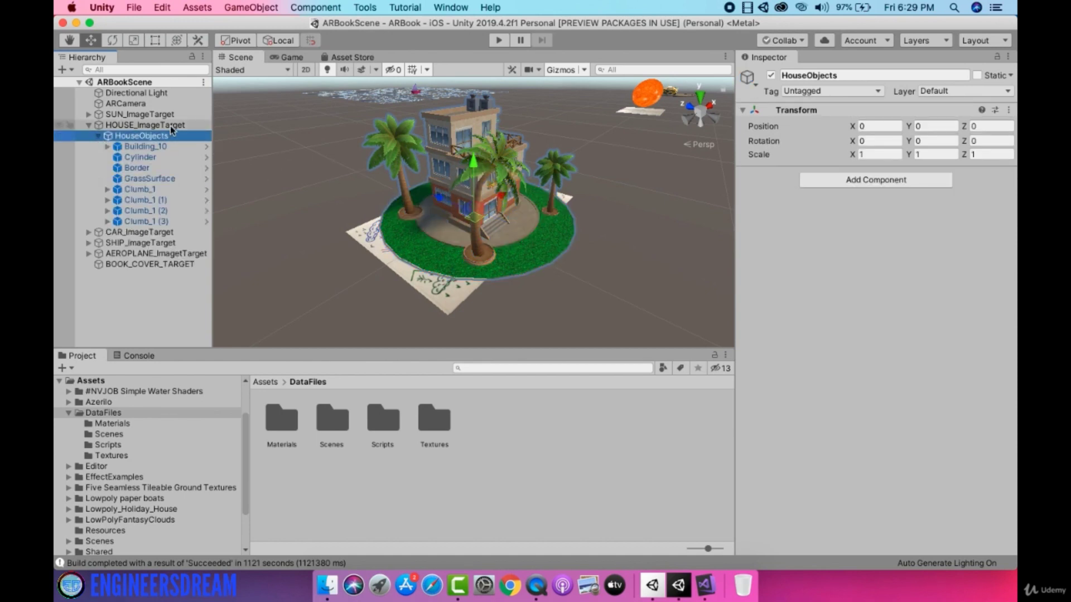
left_click(99, 137)
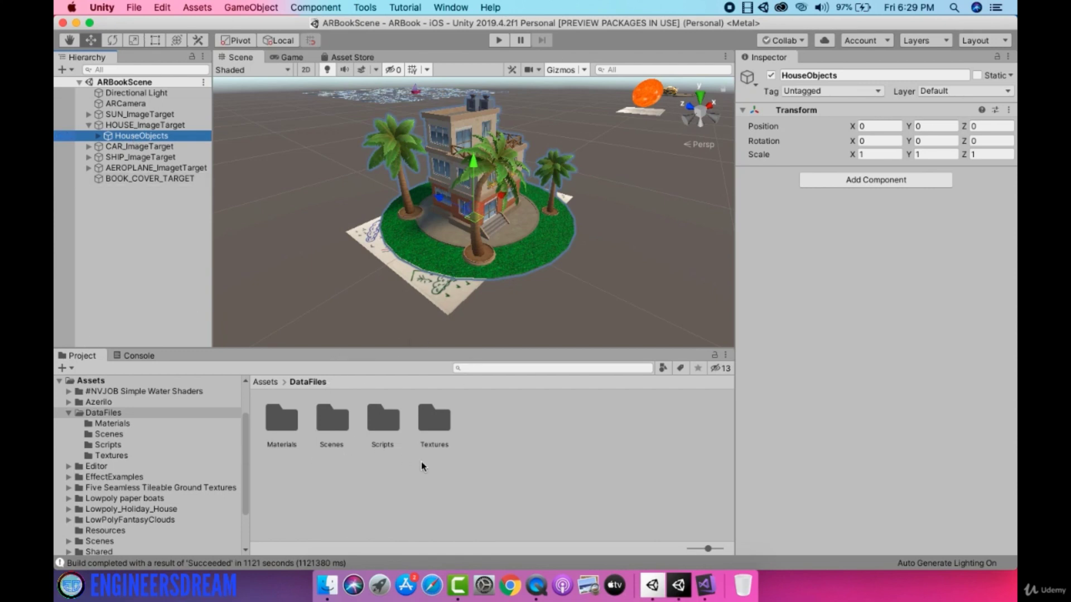
Create a new folder named Prefabs inside Assets/DataFiles.
right_click(482, 434)
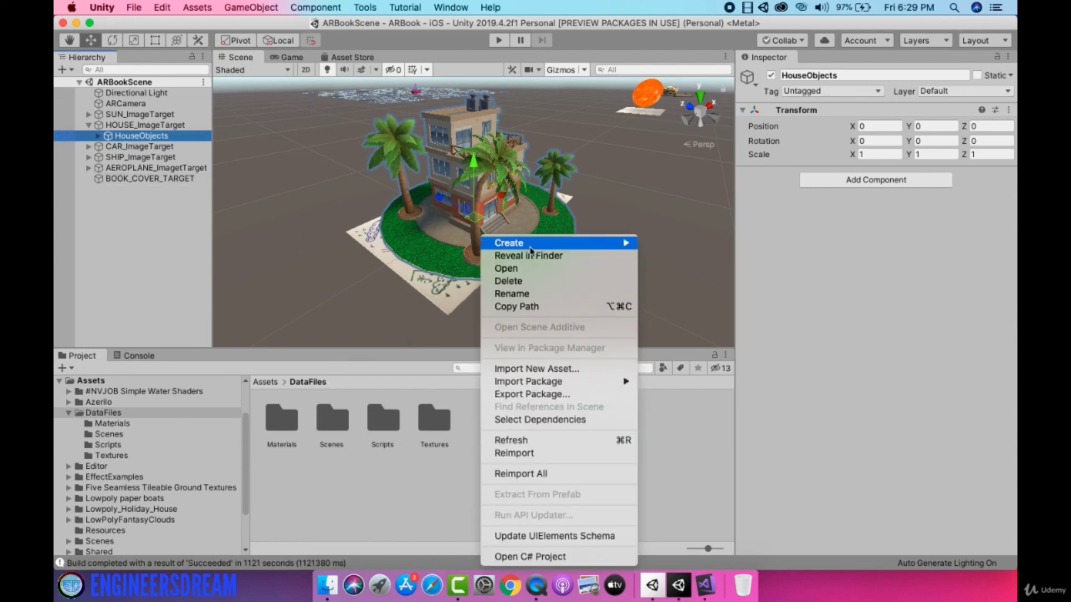
mouse_move(532, 244)
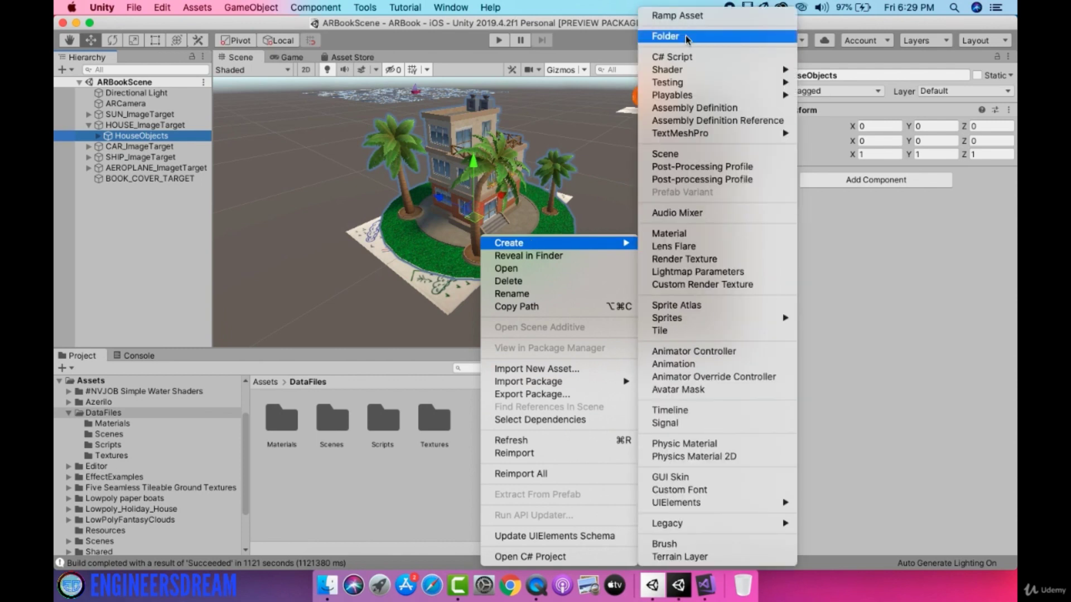
left_click(665, 36)
type("Prefabs")
key("Return")
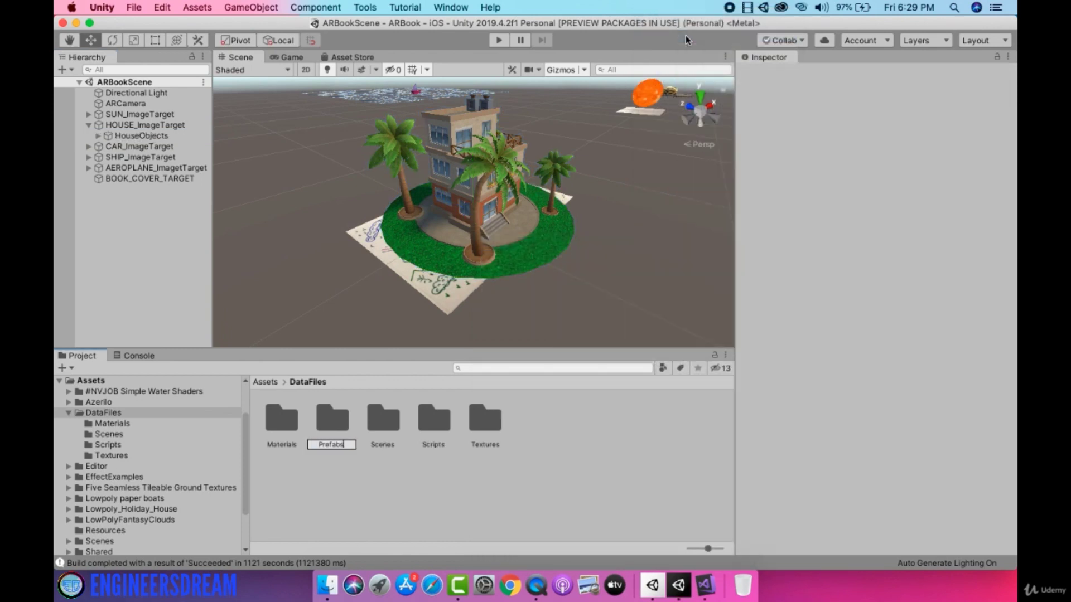
Save HouseObjects as a prefab in the Prefabs folder and preview it.
double_click(335, 419)
left_click_drag(139, 135, 299, 473)
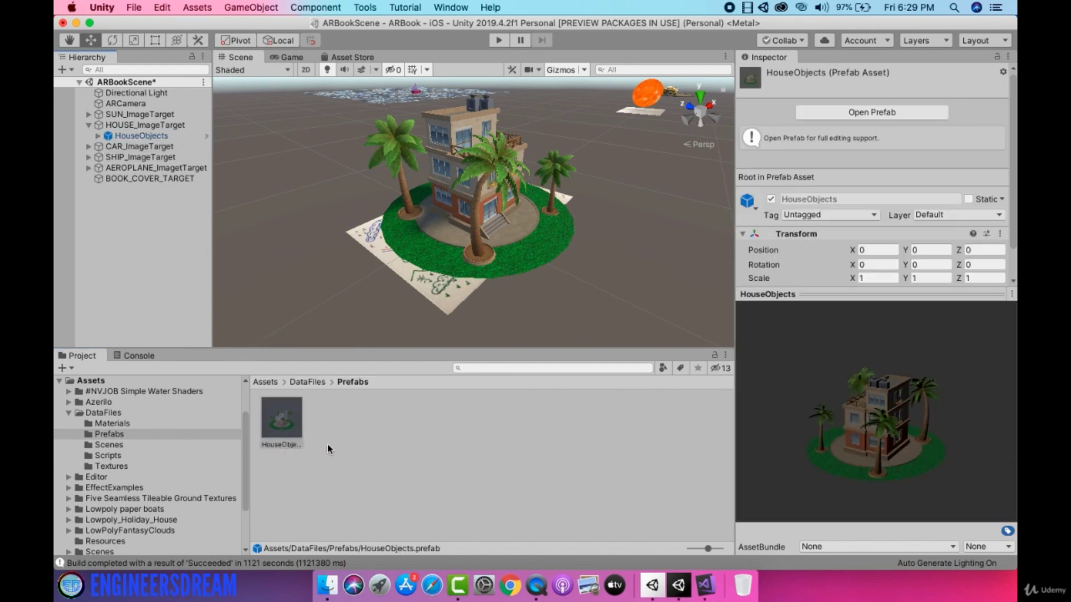
left_click_drag(786, 420, 842, 429)
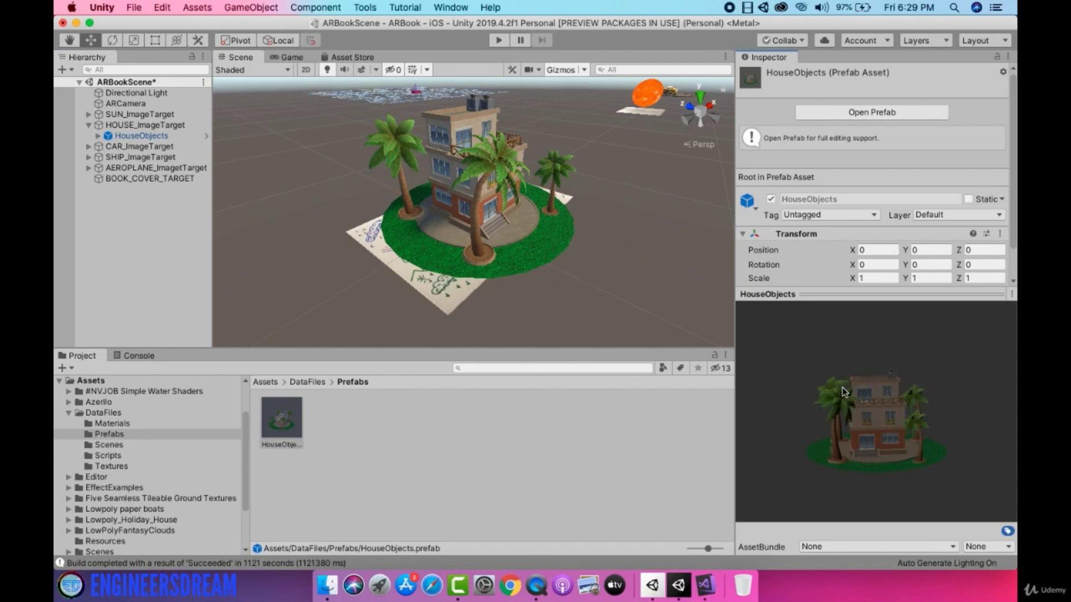
double_click(115, 148)
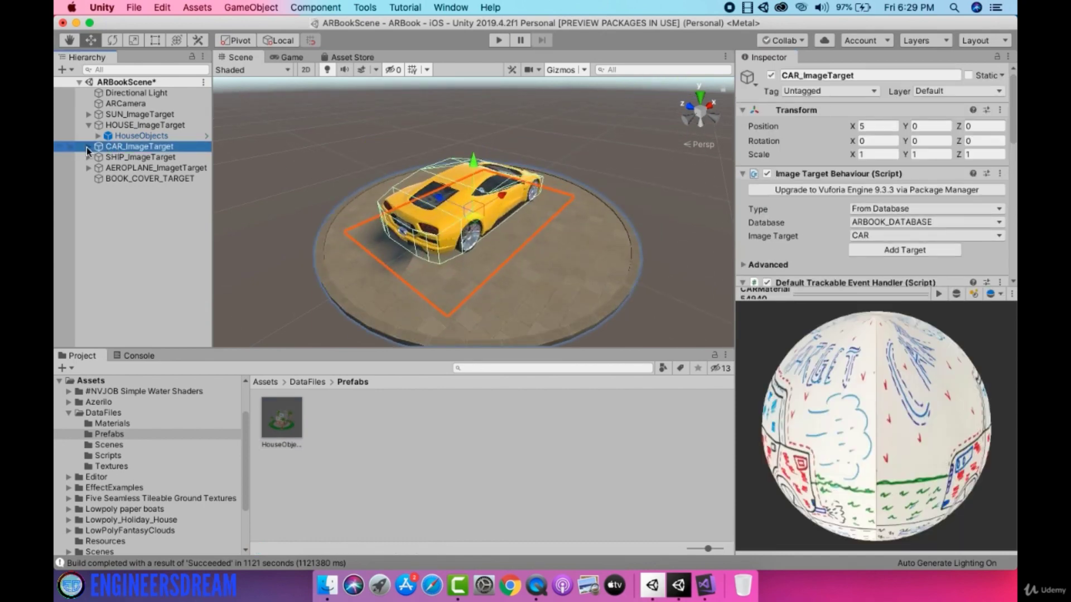
Save car 1203 yellow from CAR_ImageTarget as an original prefab in Prefabs.
left_click(88, 146)
left_click(123, 160)
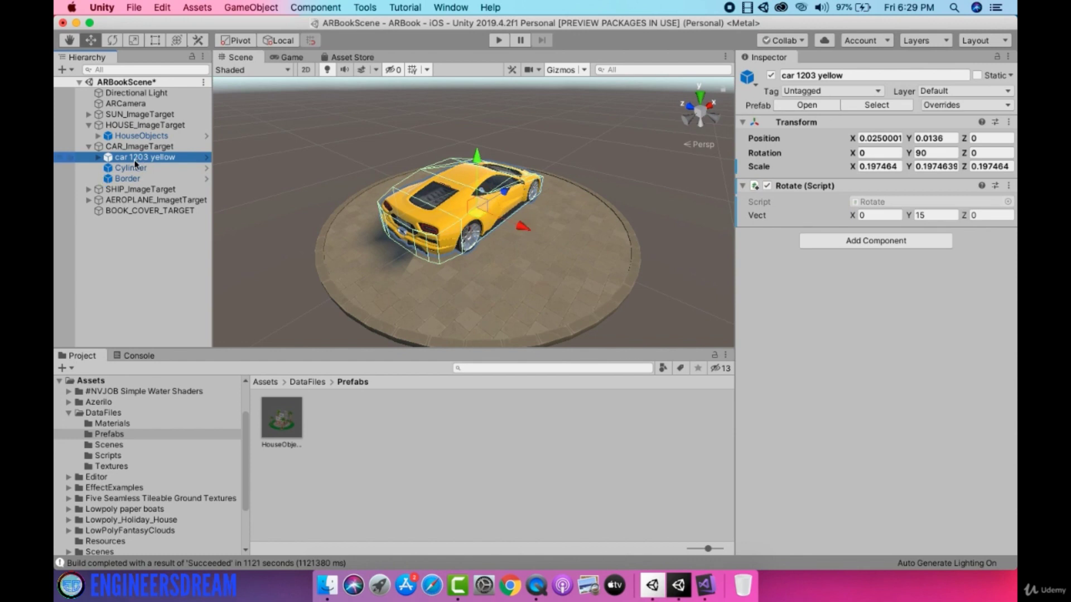
left_click_drag(133, 159, 380, 467)
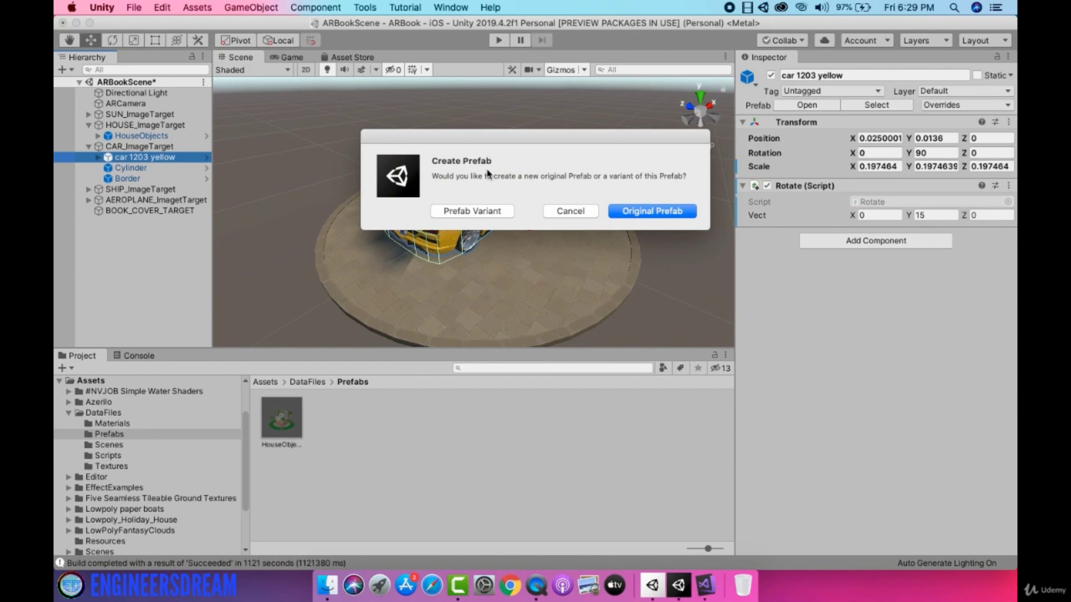
left_click_drag(513, 160, 699, 78)
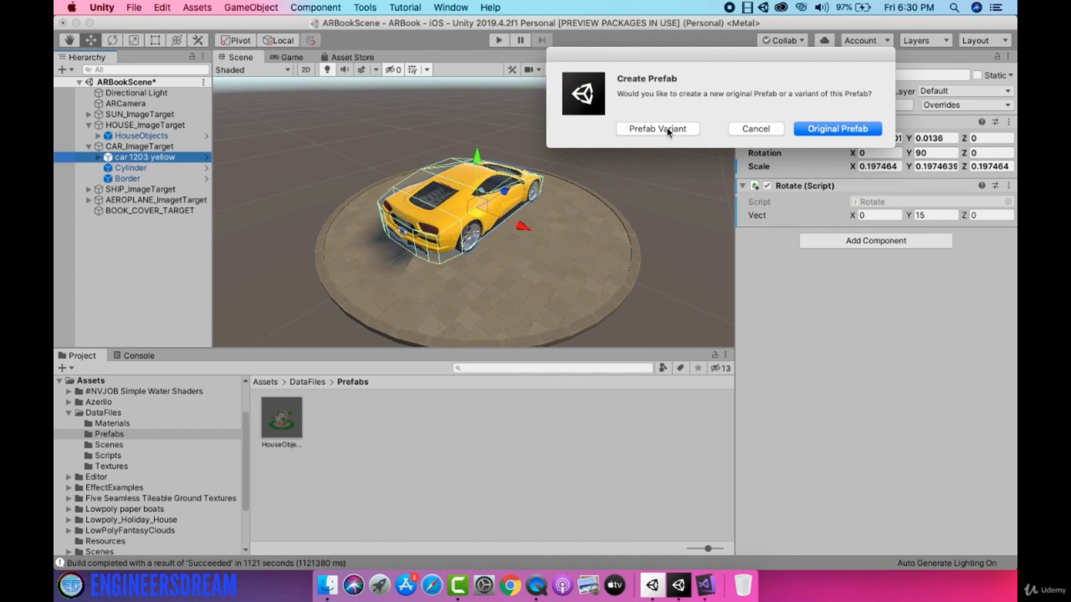
left_click(841, 128)
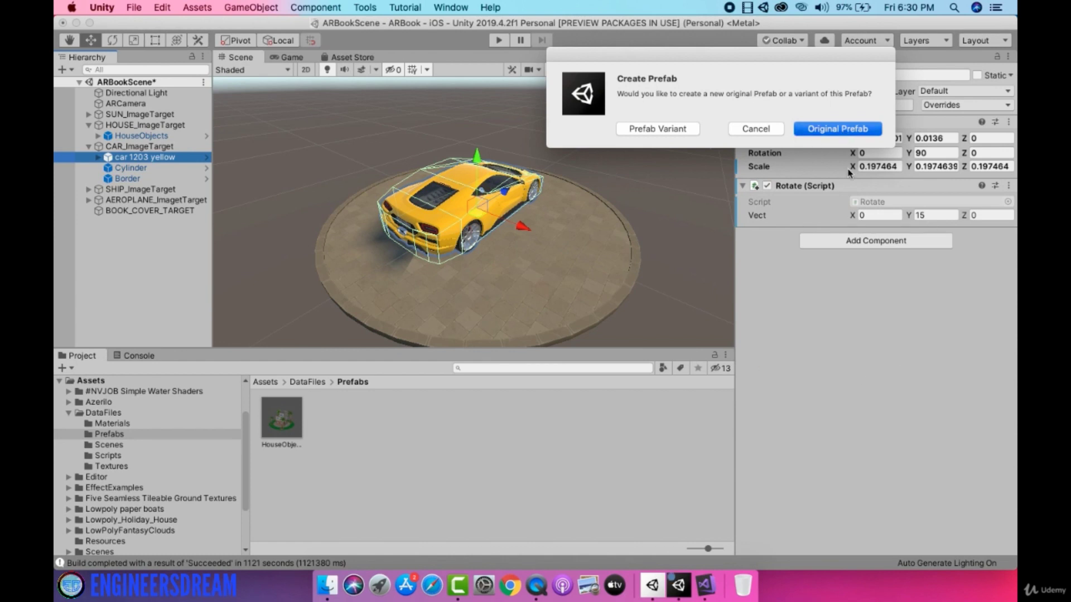
Browse Assets > Azerilo > HQ Racing Car Model No.1203 > Prefabs and inspect the white car prefab.
left_click(271, 381)
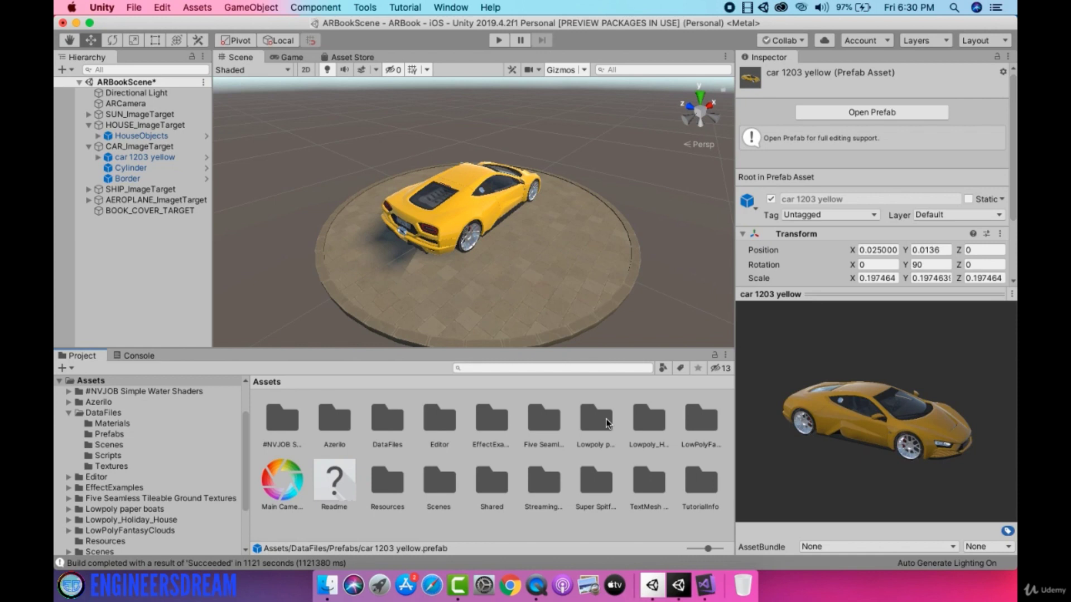
left_click(648, 419)
left_click(699, 420)
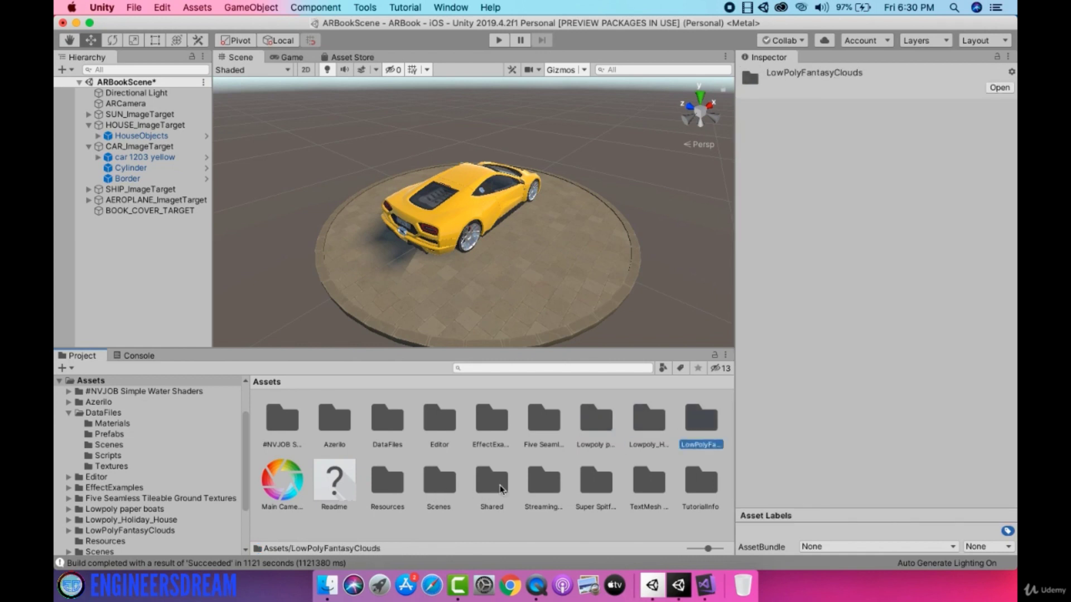
double_click(335, 419)
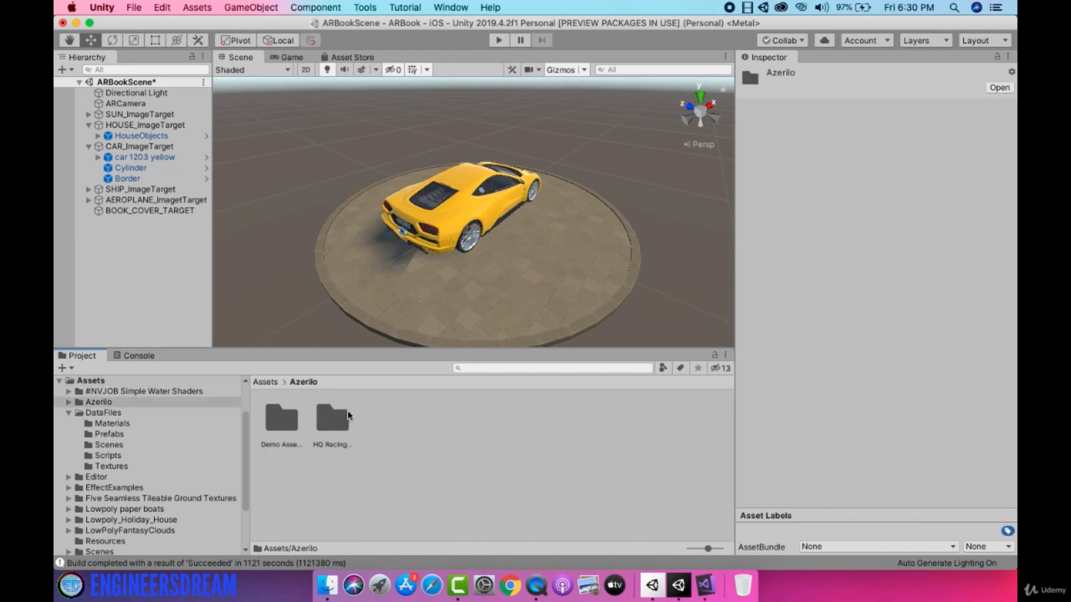
double_click(334, 419)
double_click(384, 418)
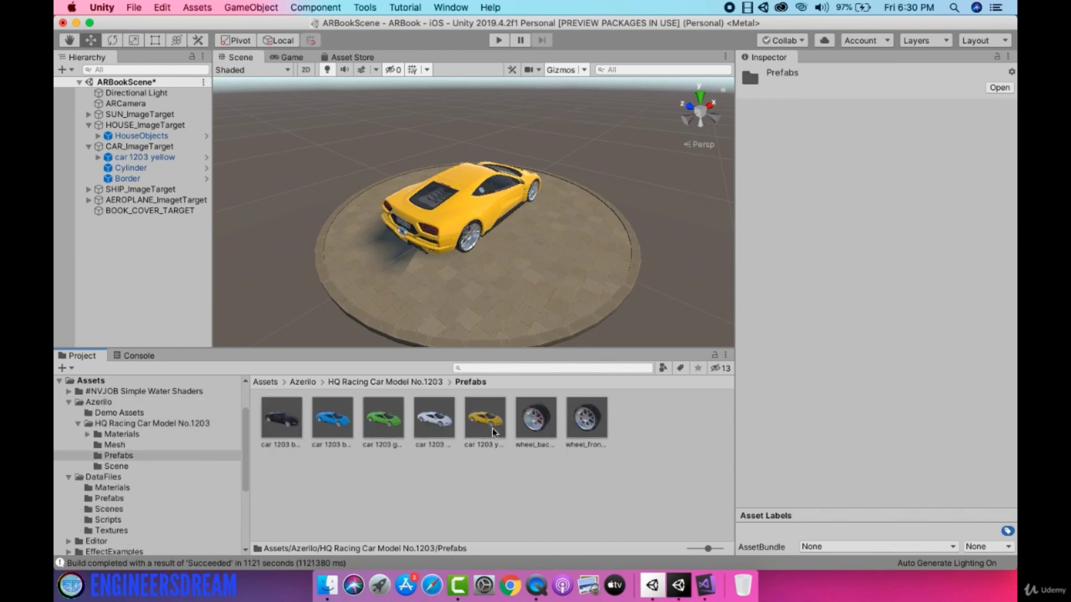
left_click(434, 424)
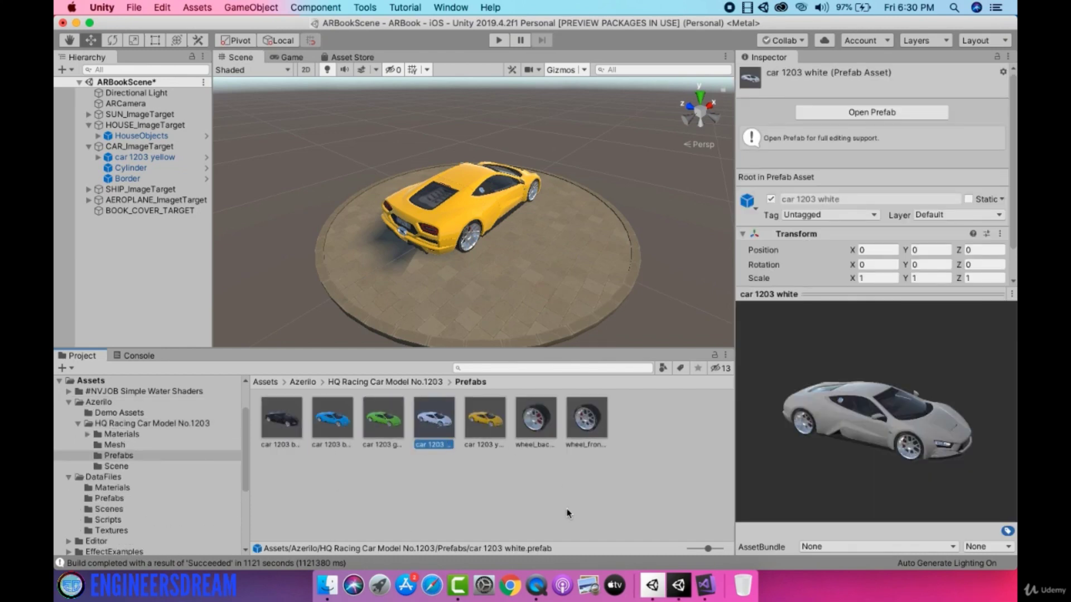
double_click(164, 211)
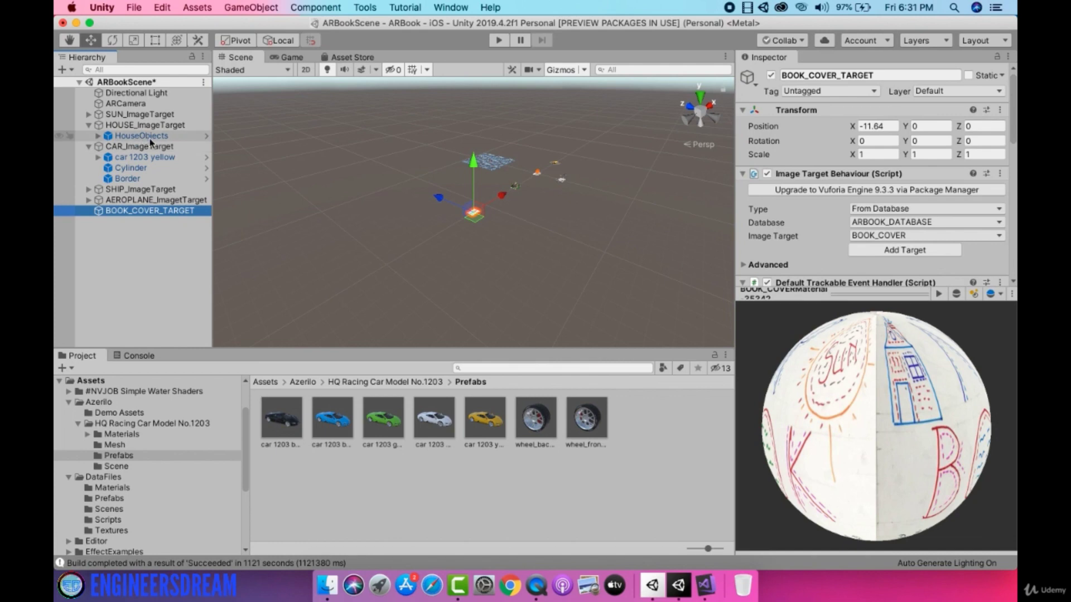
View the yellow car, book cover and aeroplane targets, then select Super_Spitfire.
double_click(140, 157)
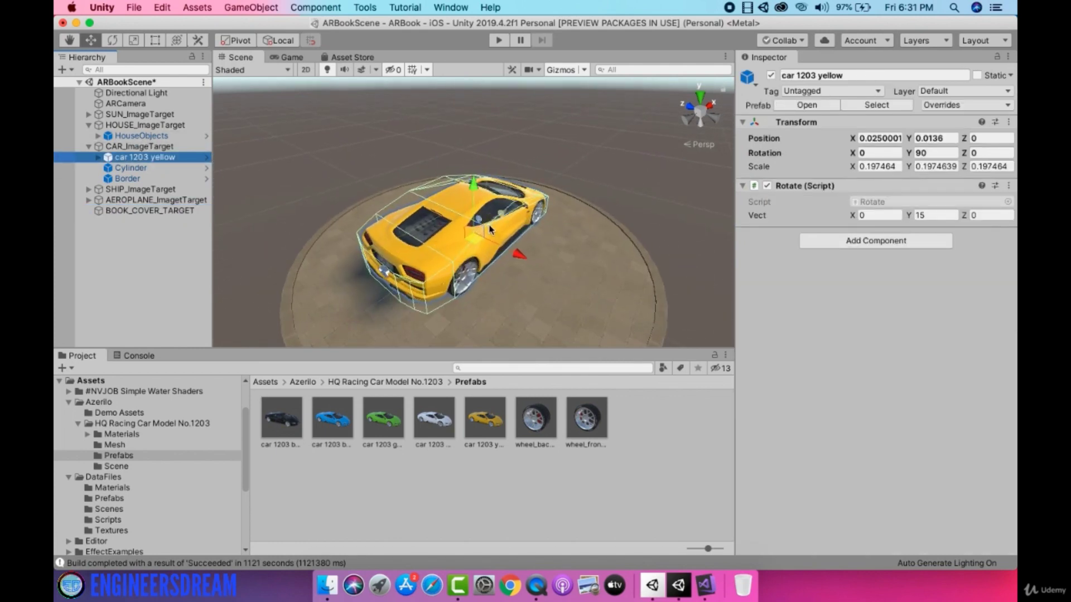
left_click_drag(491, 228, 397, 240, "alt")
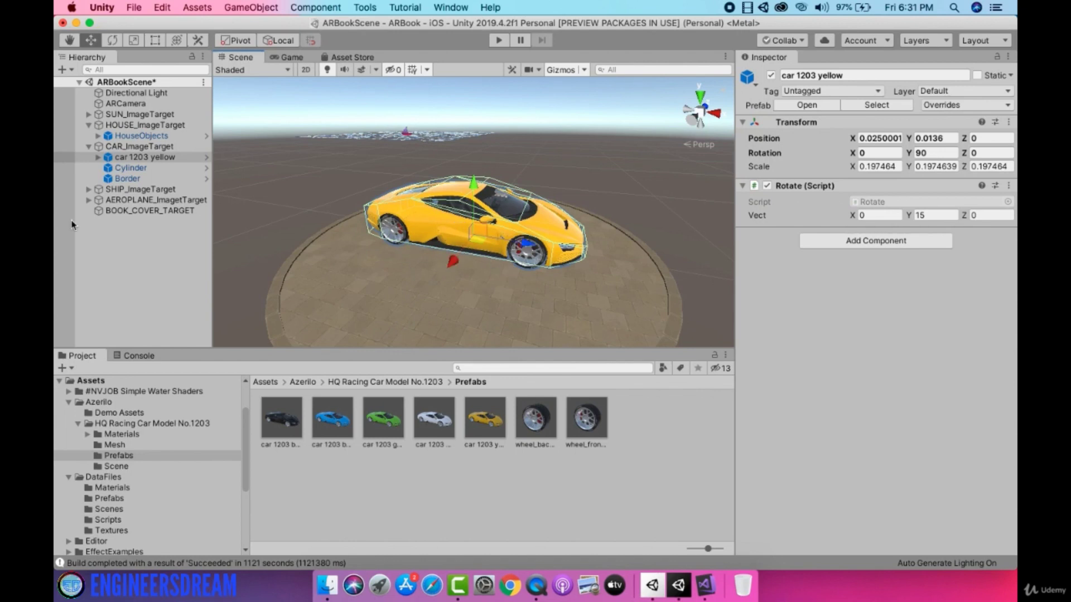
double_click(129, 212)
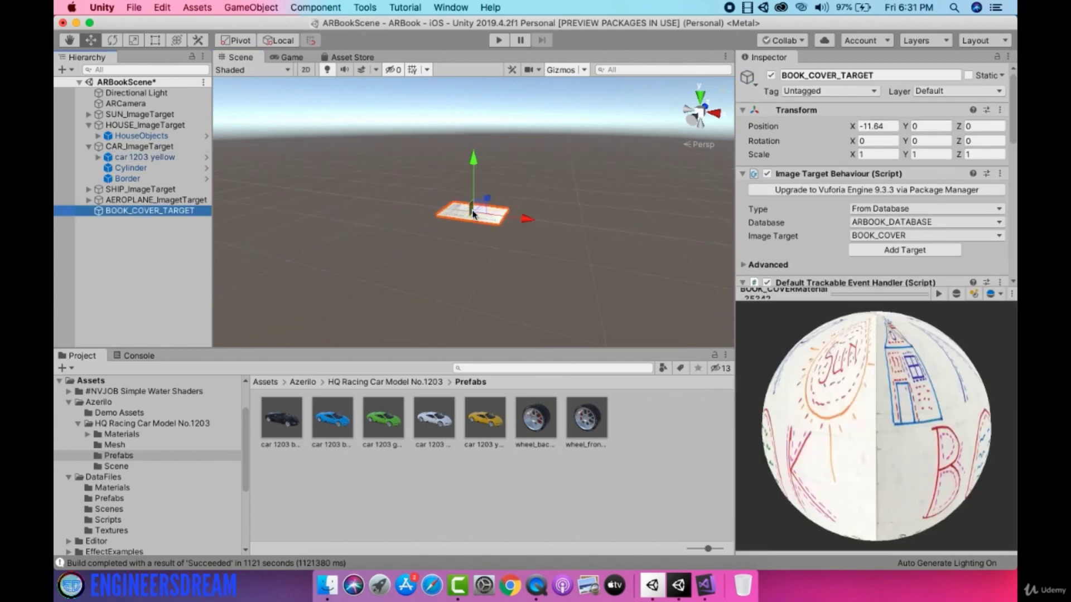
left_click_drag(471, 221, 465, 248, "alt")
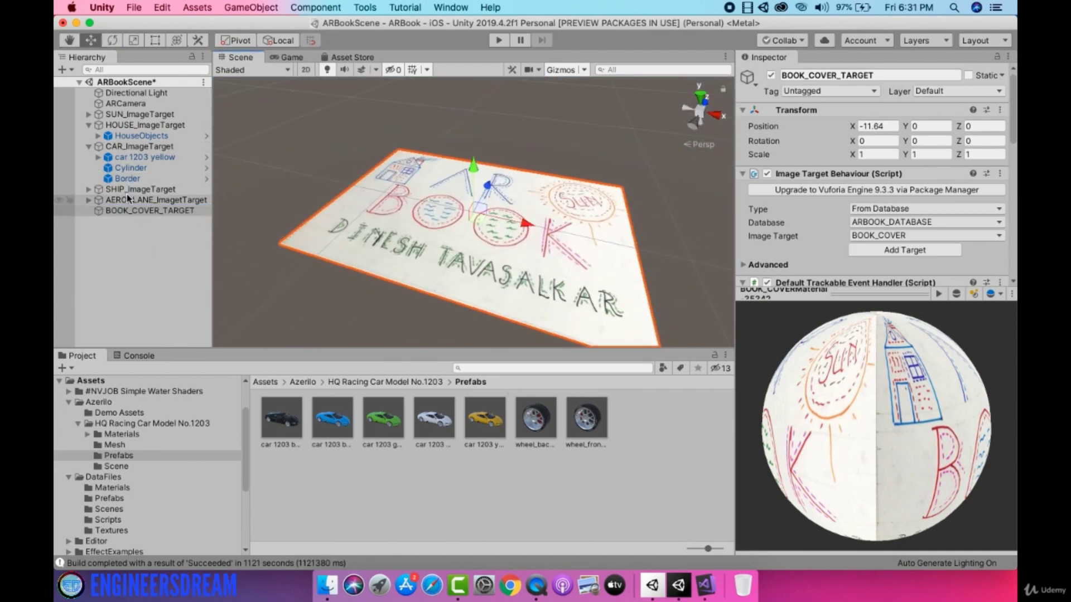
double_click(140, 200)
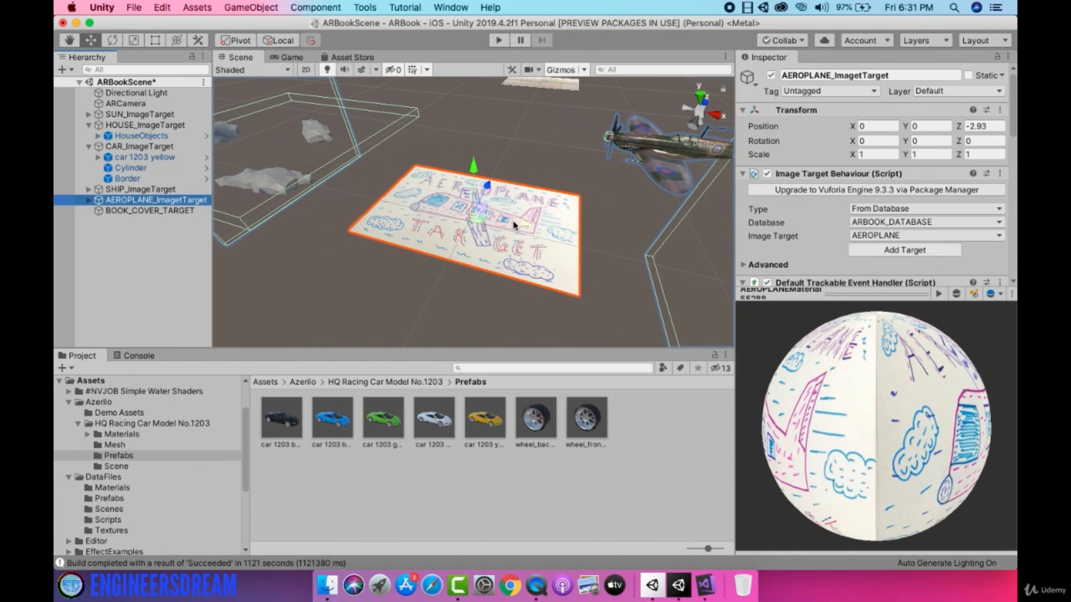
scroll(239, 216, "down", 10)
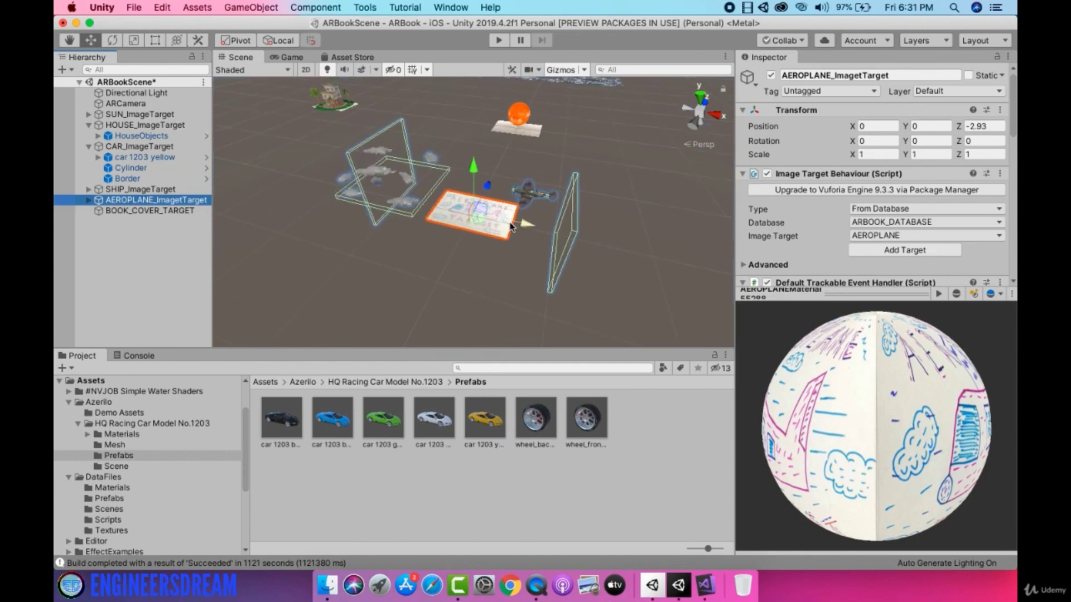
left_click(87, 200)
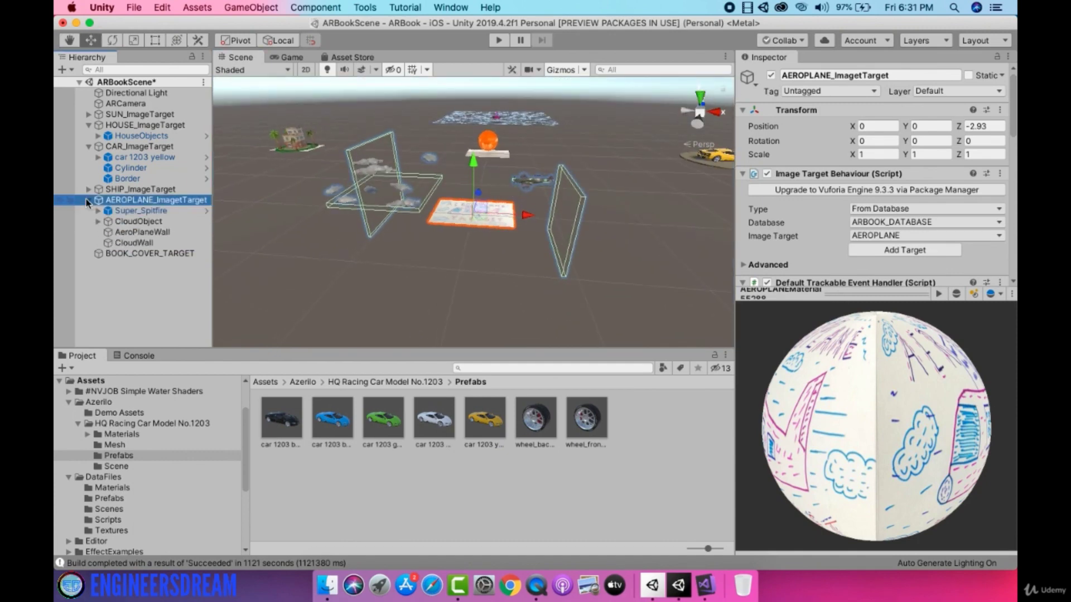
left_click(137, 213)
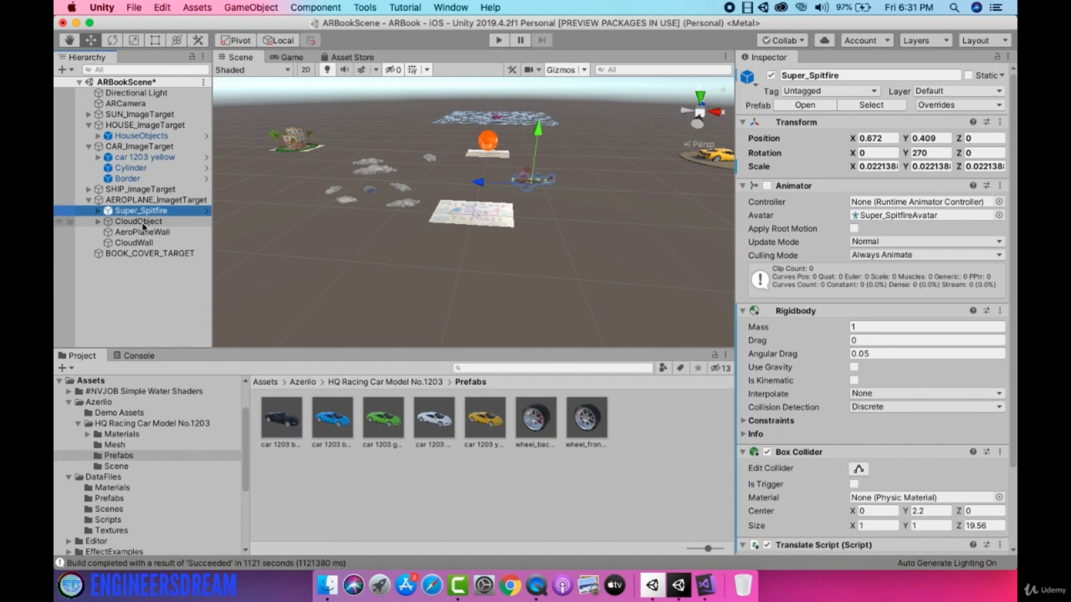
Navigate the Project window from Assets to DataFiles > Prefabs.
left_click(266, 382)
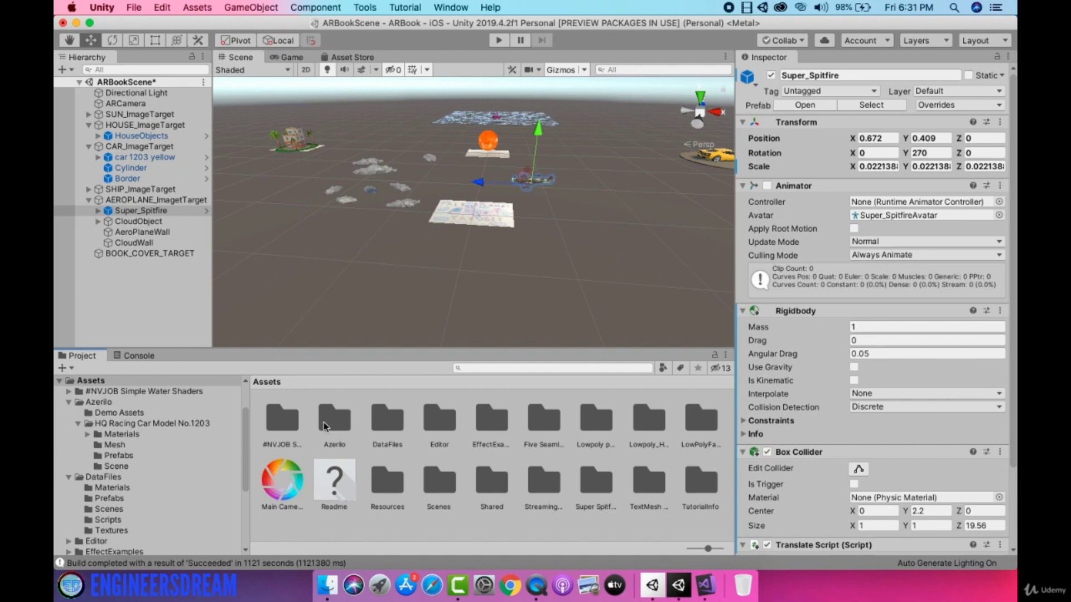
double_click(394, 426)
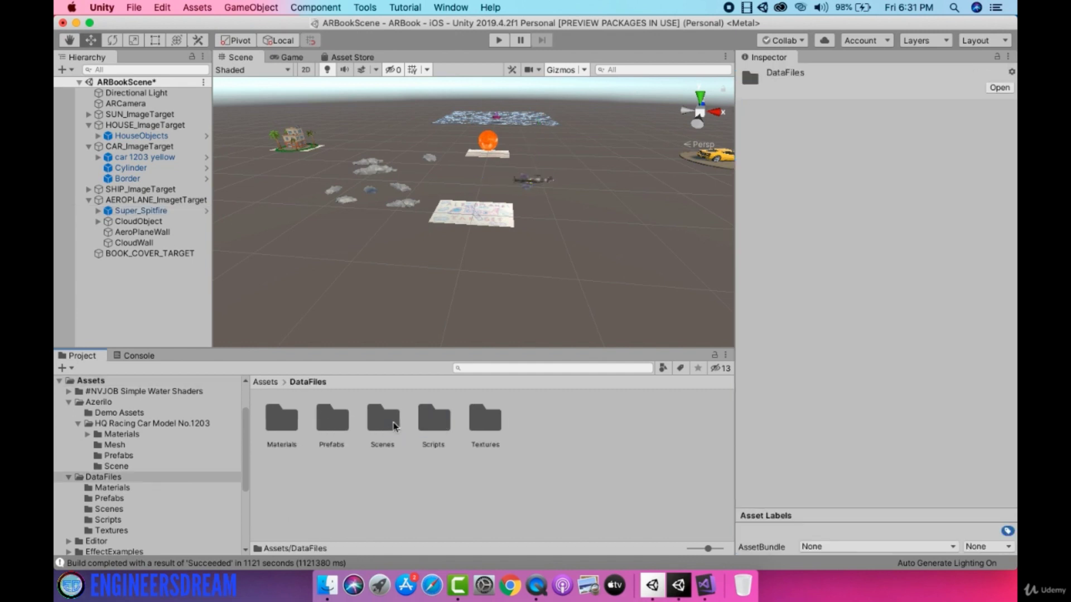
double_click(342, 423)
Drag CloudObject and Super_Spitfire into Prefabs, creating Super_Spitfire as an original prefab.
left_click_drag(120, 221, 384, 423)
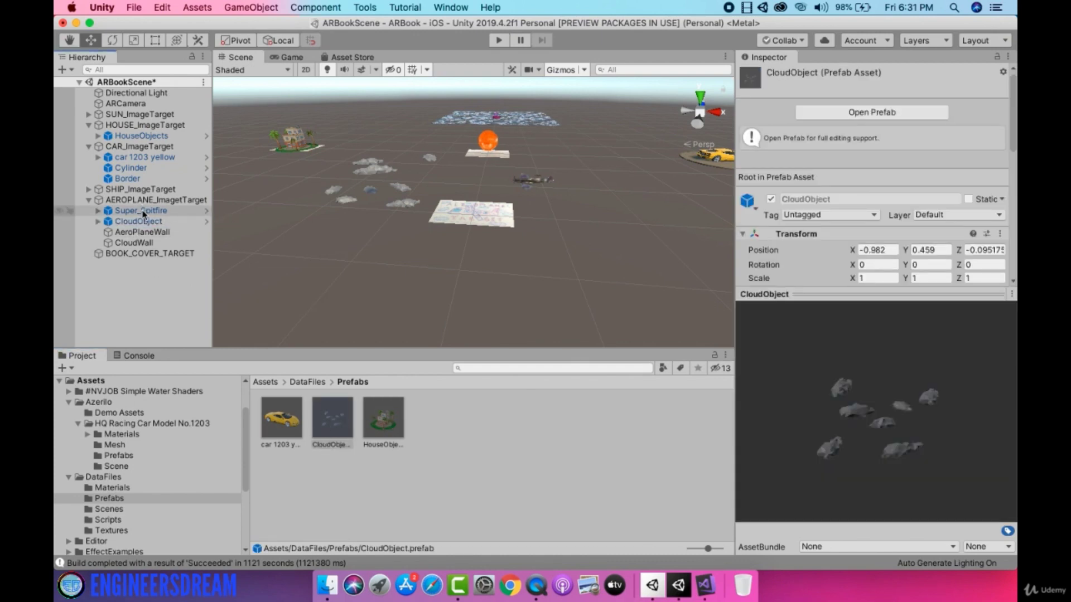
left_click_drag(144, 213, 497, 452)
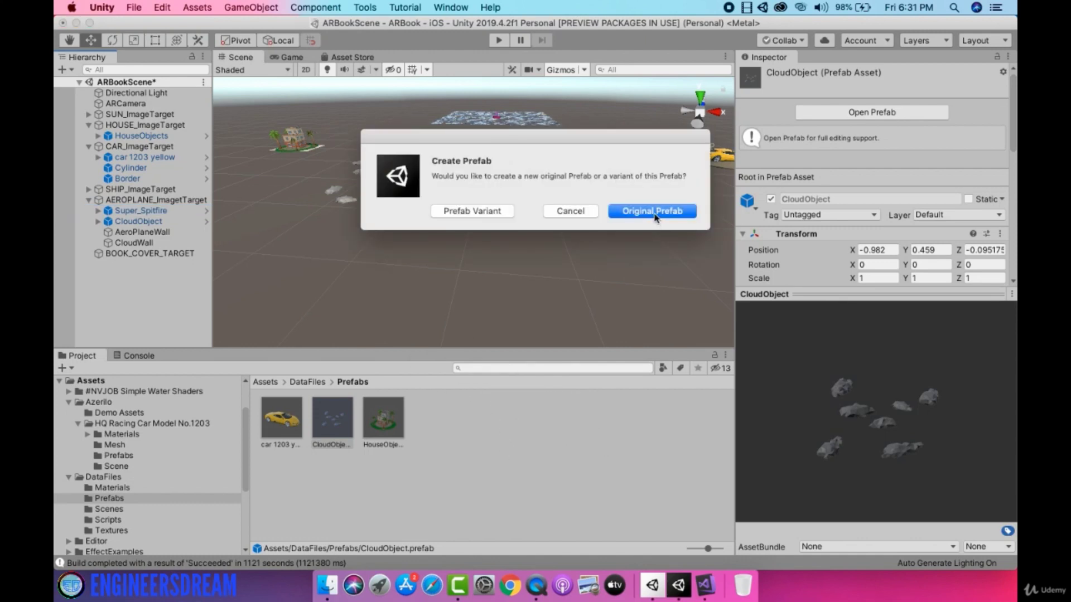
left_click(672, 212)
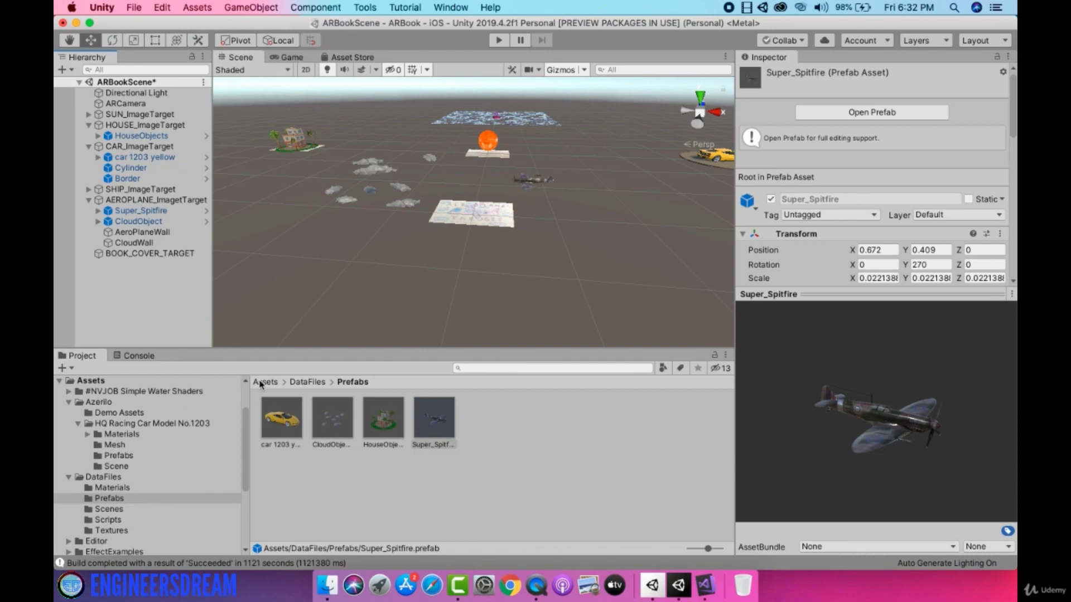
Place a HouseObjects prefab instance as a child of BOOK_COVER_TARGET.
double_click(146, 252)
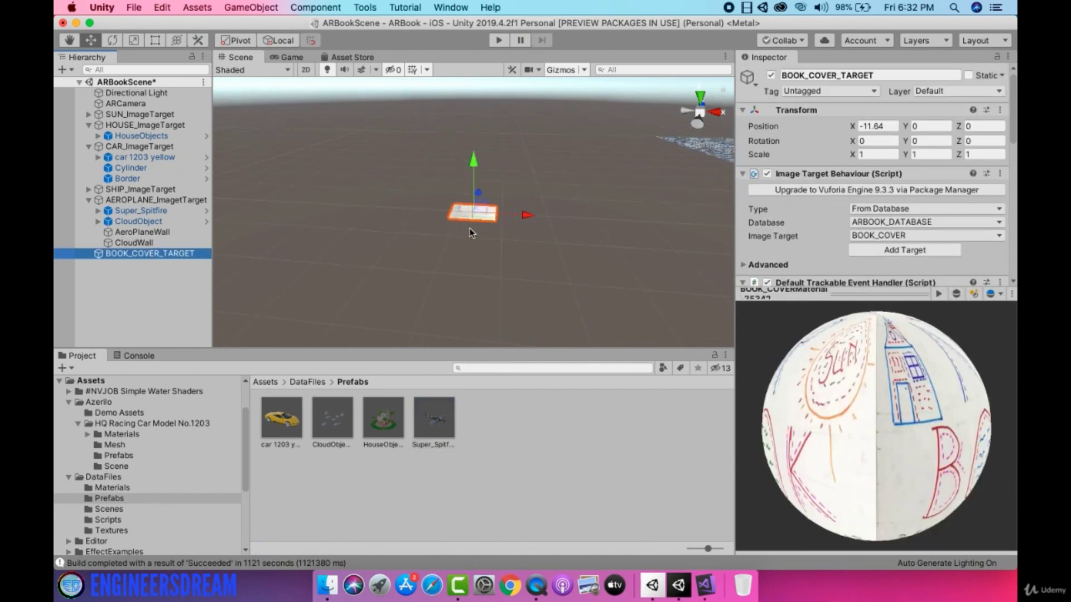
scroll(463, 262, "up", 5)
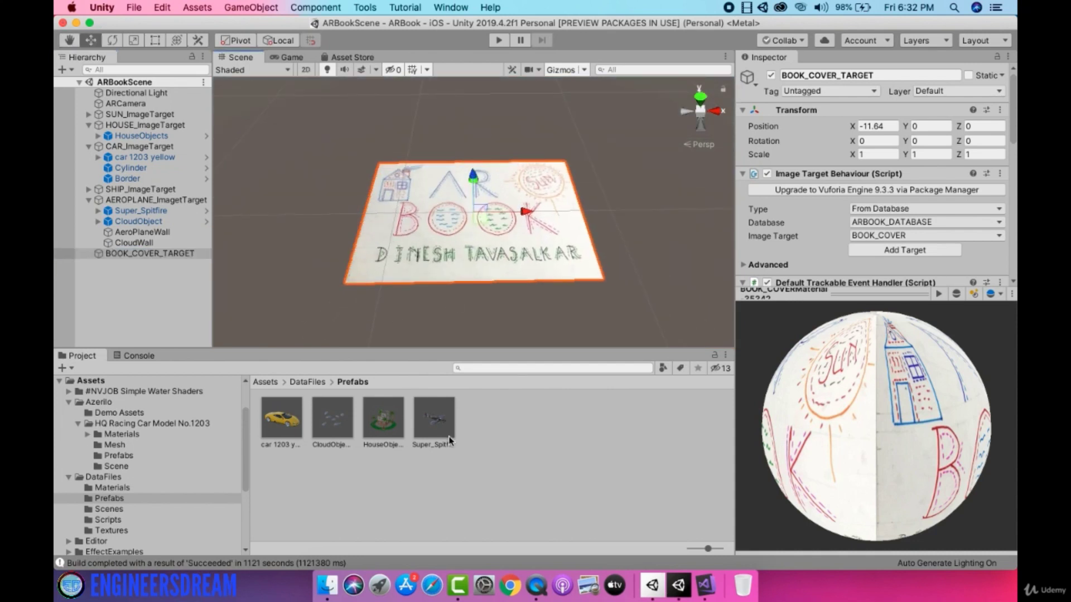
left_click(370, 424)
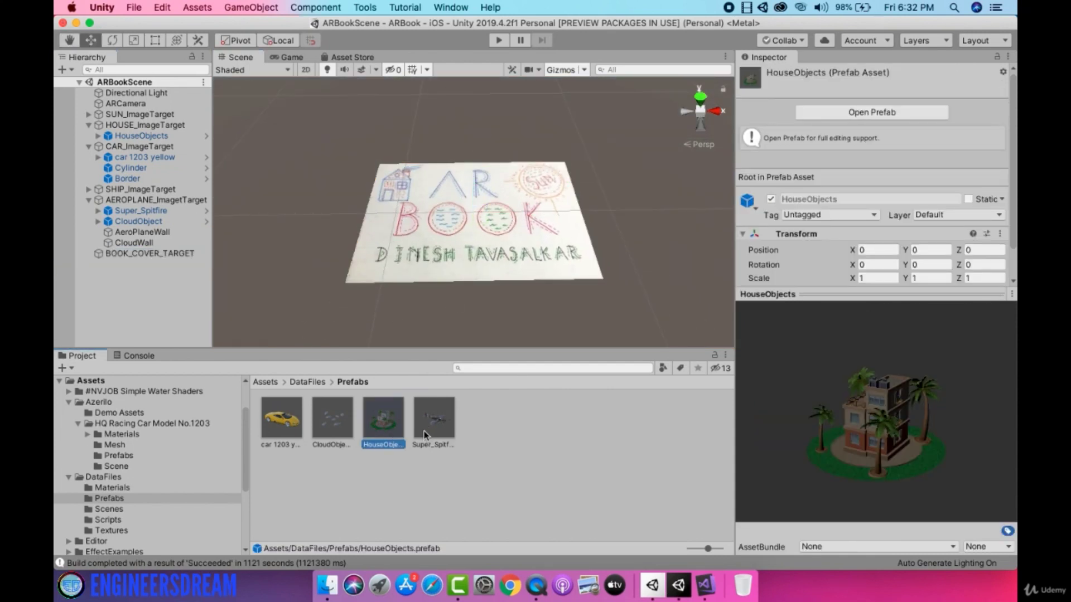
left_click_drag(389, 424, 137, 256)
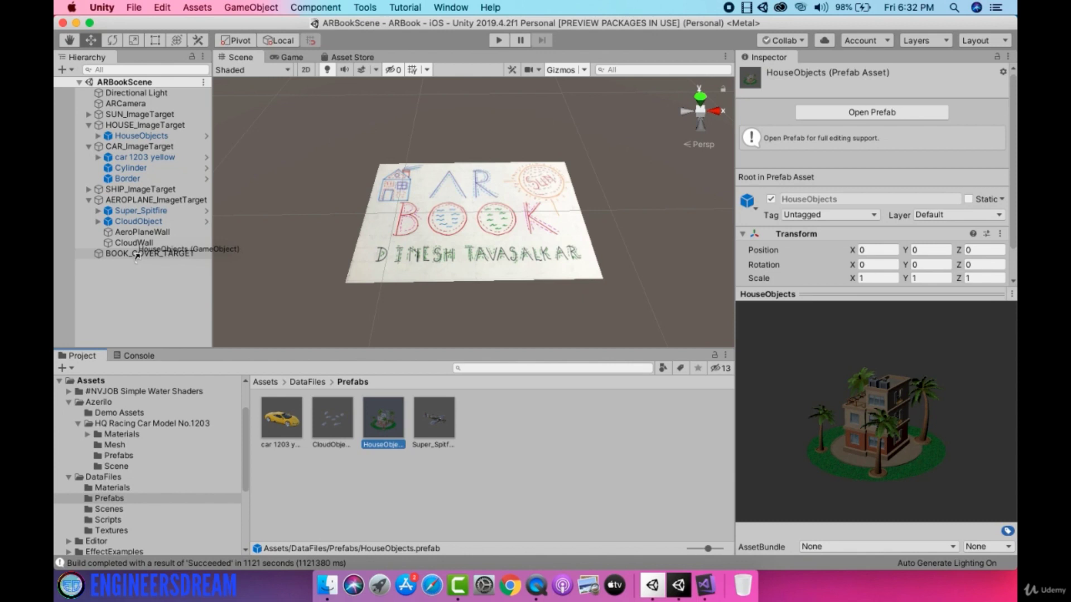
left_click_drag(137, 257, 138, 258)
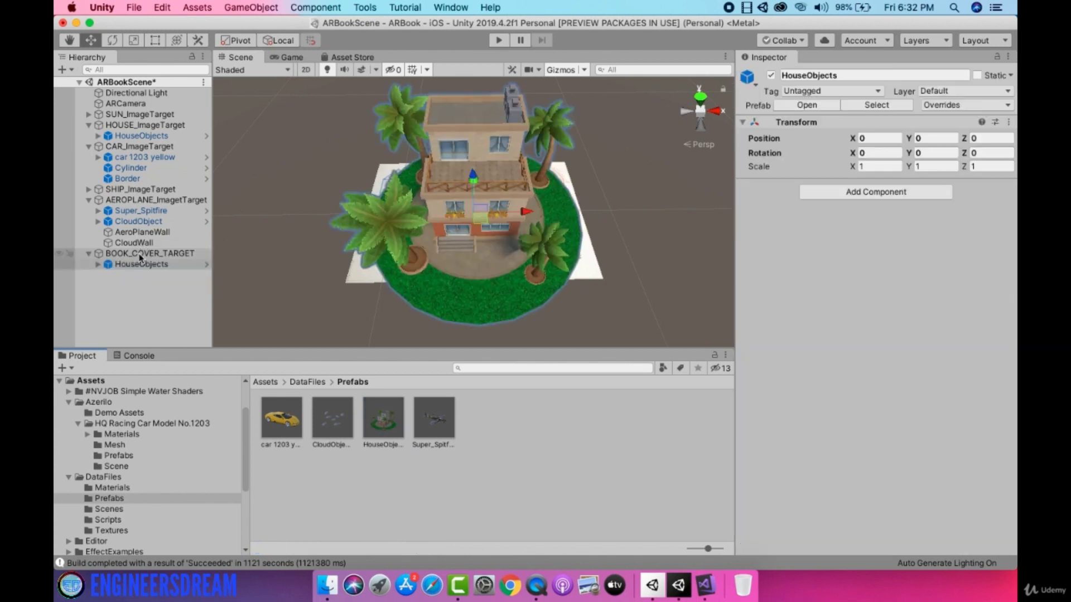
Scale the house down to about 0.69 on the book cover, then select its Clumb_1 palm.
left_click(134, 41)
left_click_drag(471, 213, 409, 192)
key("w")
left_click_drag(511, 190, 290, 223, "alt")
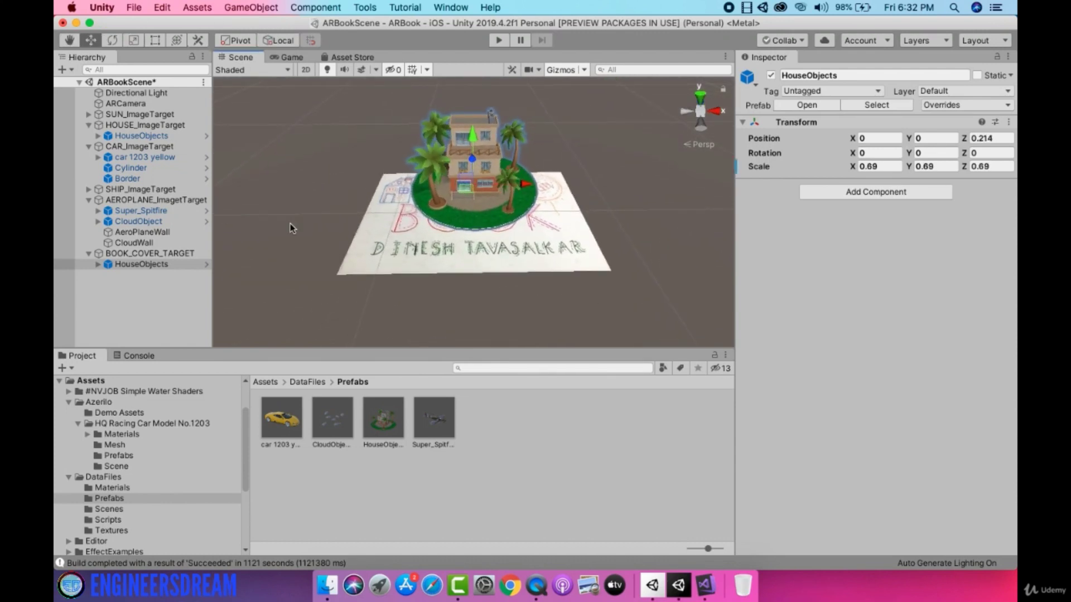
left_click(97, 264)
scroll(139, 303, "down", 1)
left_click(140, 309)
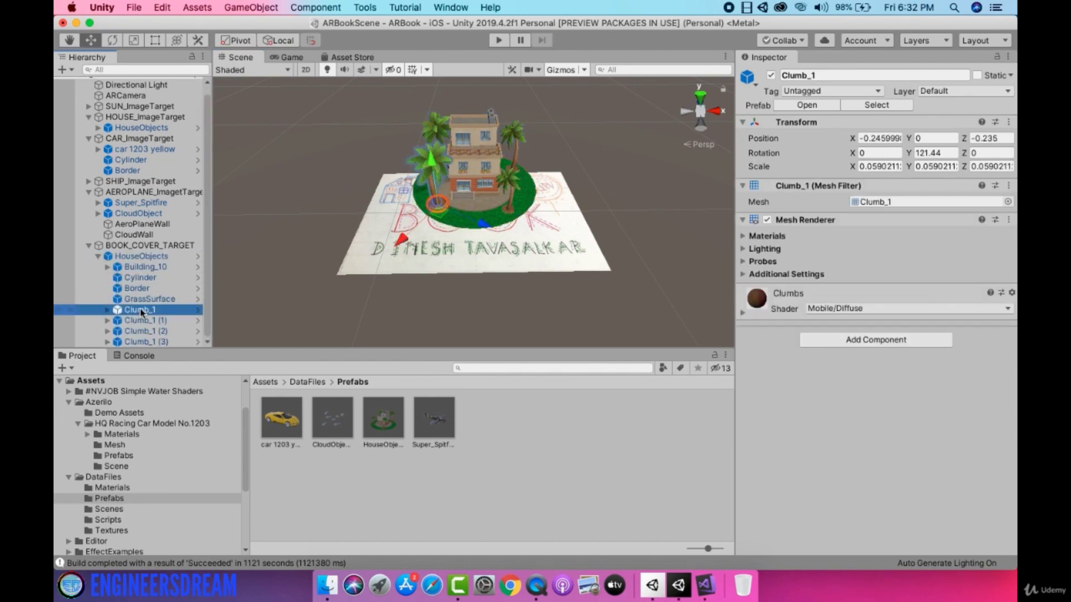
Move Clumb_1 left, Clumb_1 (1) right and Clumb_1 (2) to X 0.618, Z 0.007.
left_click_drag(483, 226, 390, 240)
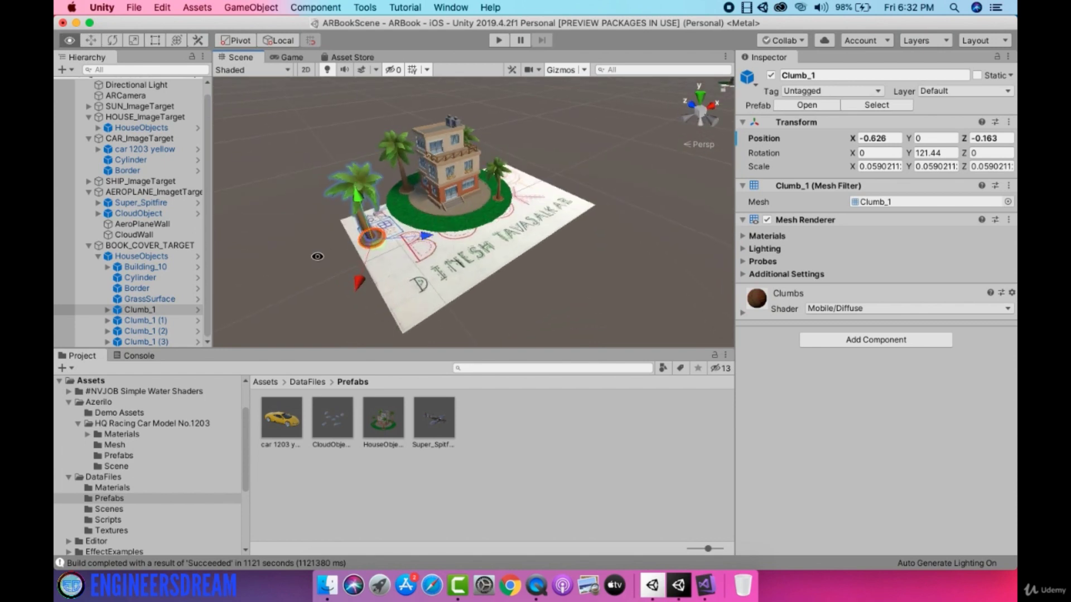
left_click_drag(317, 256, 454, 207, "alt")
left_click_drag(400, 249, 374, 228, "alt")
left_click(162, 321)
left_click_drag(508, 212, 583, 218)
left_click(521, 137)
left_click_drag(491, 144, 497, 187)
left_click_drag(331, 205, 334, 262, "alt")
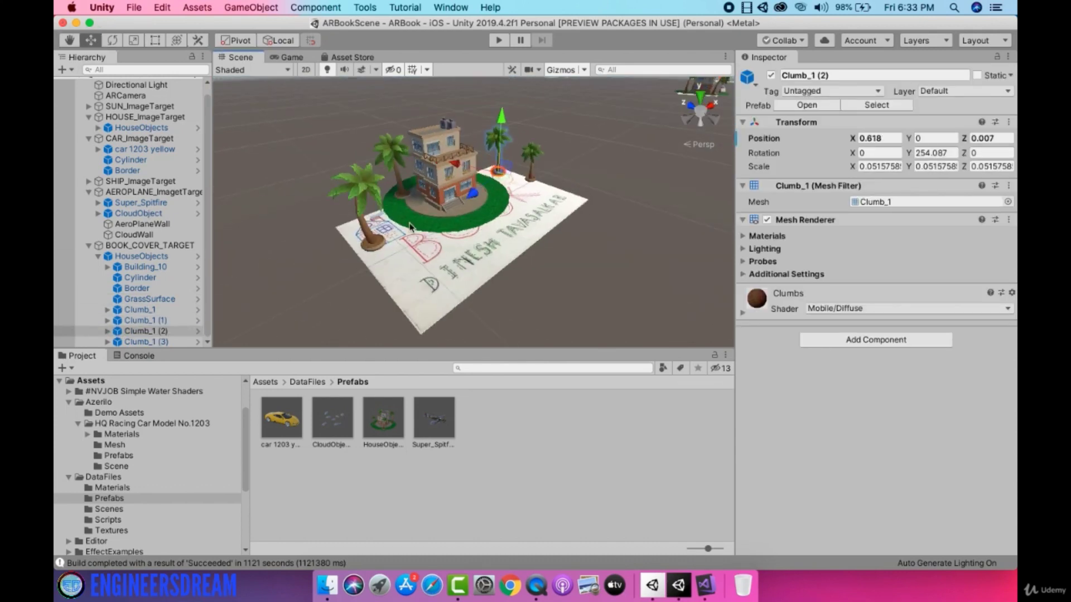
Frame the grass surface in view, then bring up the context menu for HouseObjects.
left_click(433, 225)
left_click(433, 226)
key("f")
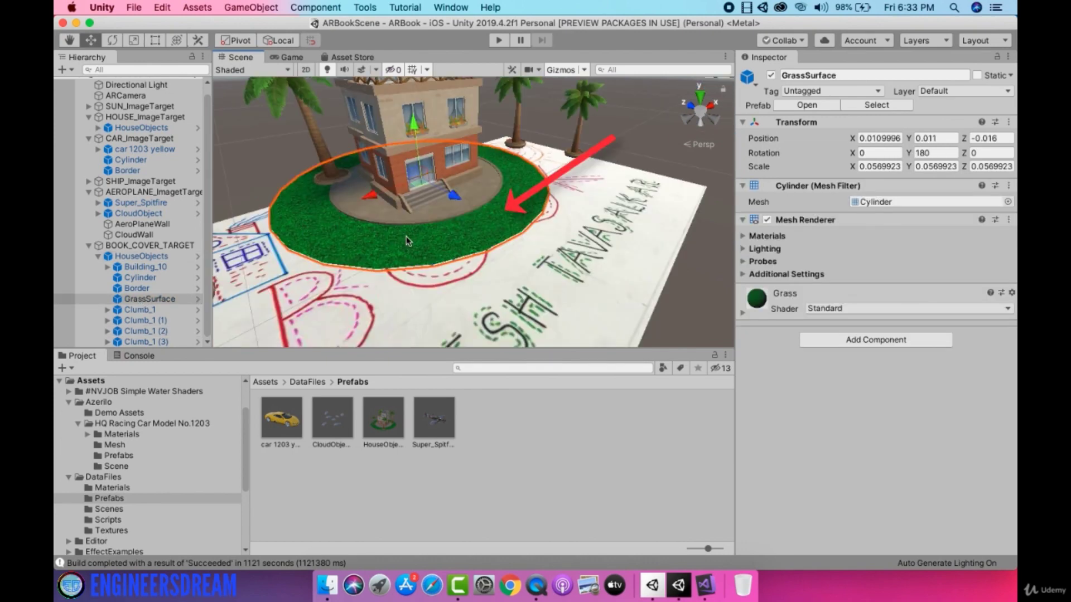
scroll(95, 258, "up", 1)
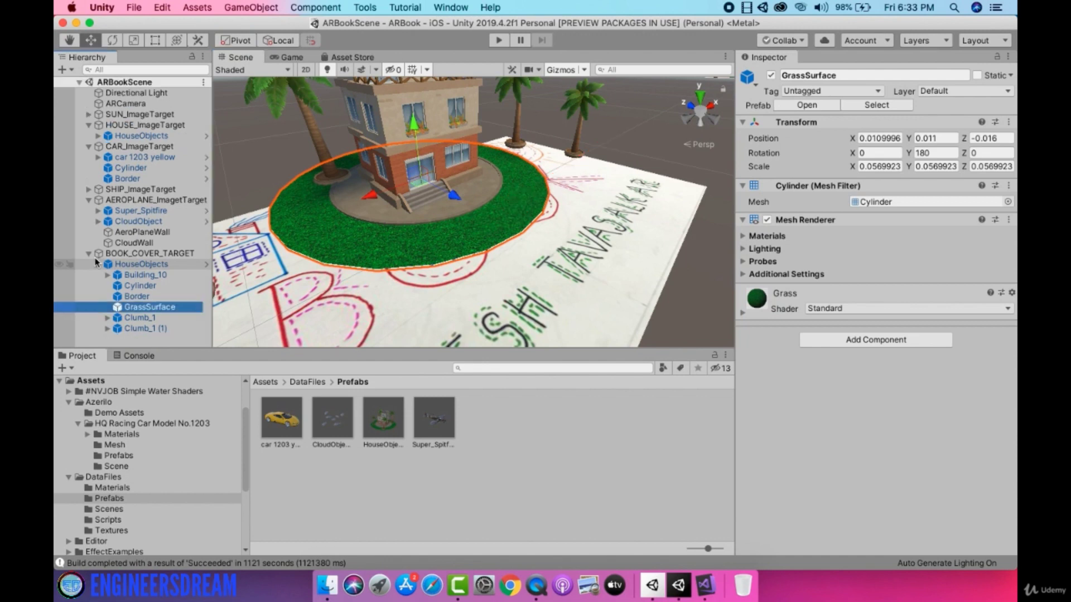
left_click(98, 265)
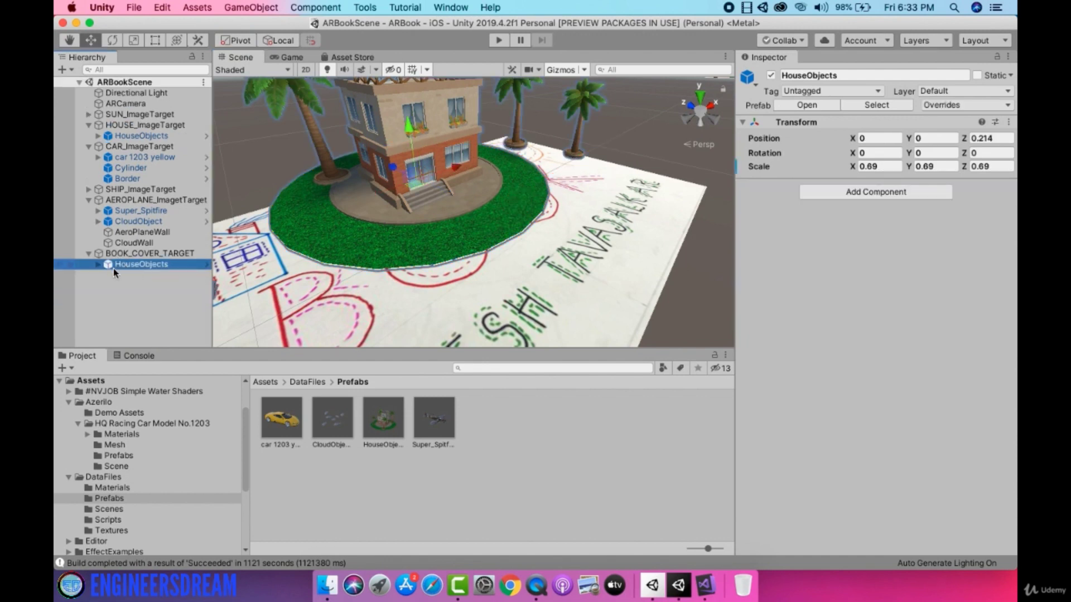
right_click(136, 266)
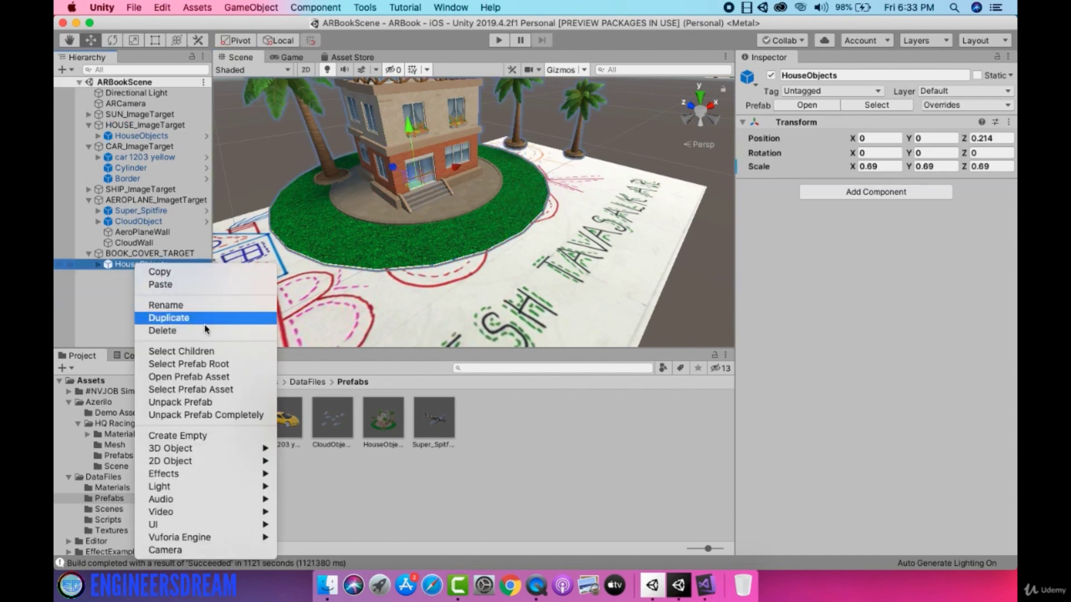
Unpack HouseObjects completely from its prefab and delete its GrassSurface object.
left_click(215, 415)
scroll(123, 290, "down", 1)
left_click(149, 299)
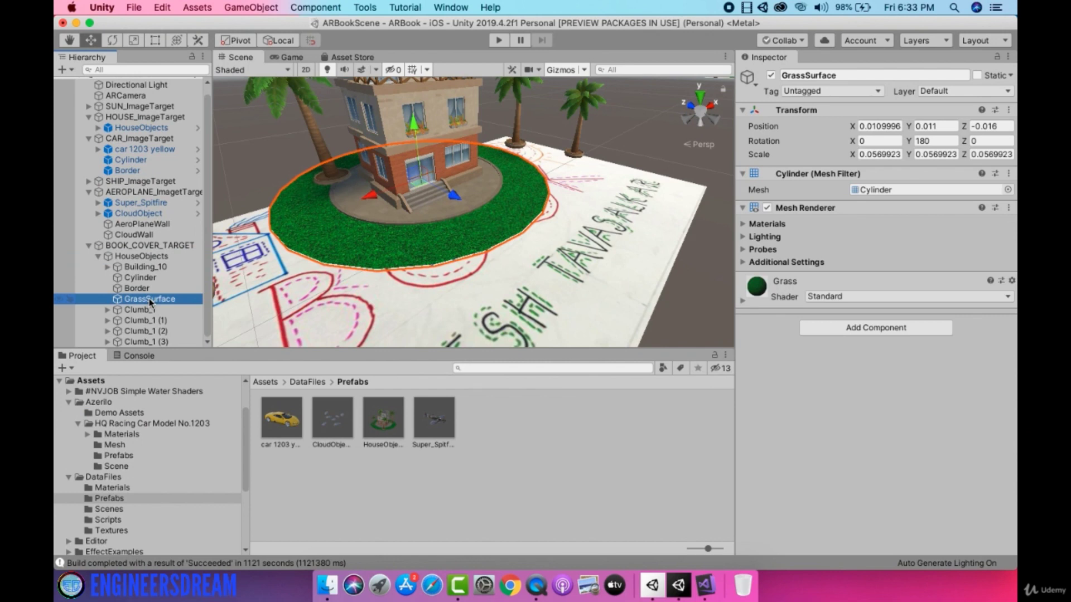
right_click(150, 301)
left_click(179, 362)
Orbit around the house on the book cover to check it without the grass.
left_click(109, 275)
mouse_move(301, 262)
left_mouse_down("alt")
mouse_move(335, 268)
mouse_move(299, 282)
left_mouse_up("alt")
scroll(298, 282, "down", 5)
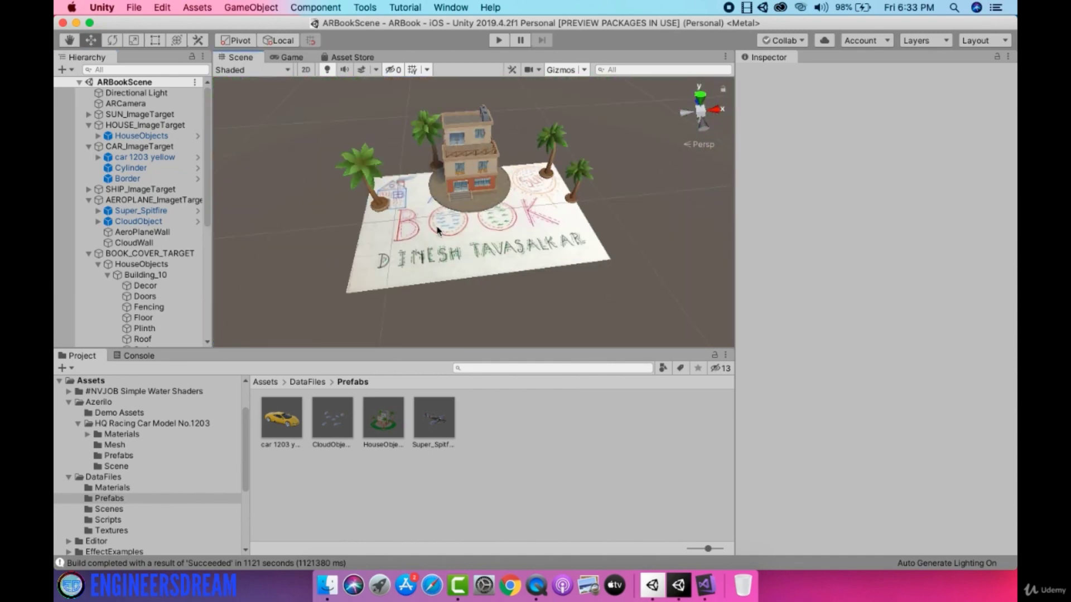
left_click(98, 265)
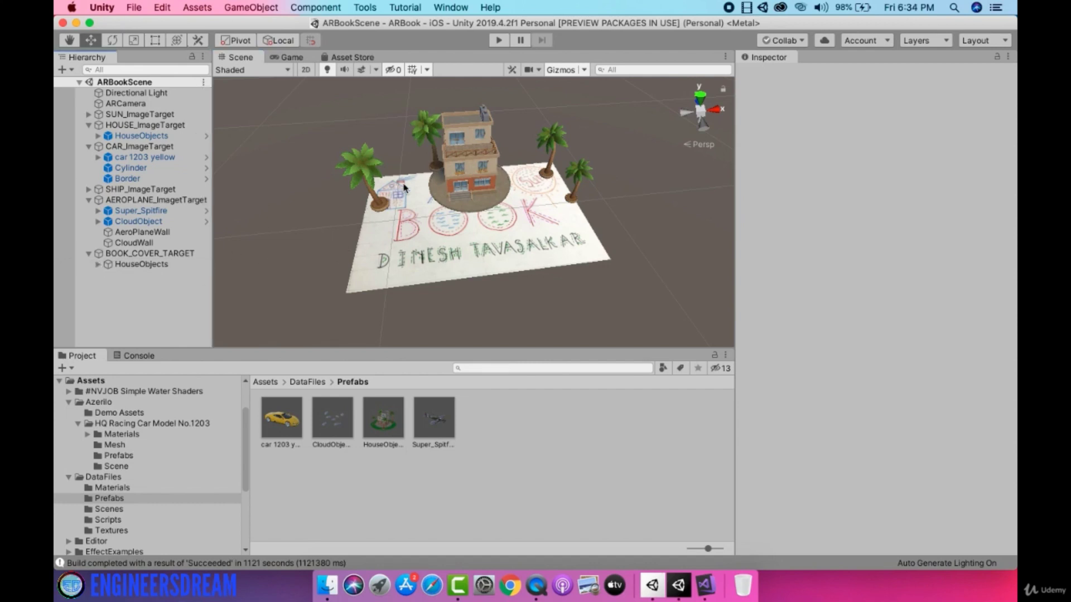
left_click_drag(418, 217, 596, 182, "alt")
left_click_drag(434, 186, 534, 234, "alt")
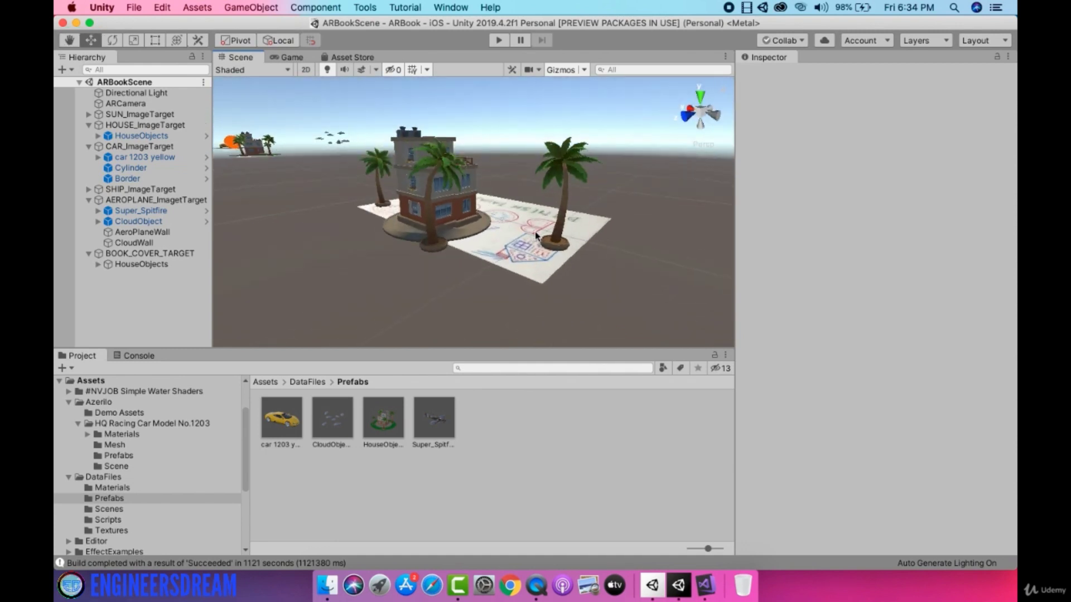
Select the Clumb_1 (3) palm among HouseObjects' parts and move it farther left.
left_click(98, 265)
scroll(112, 273, "down", 5)
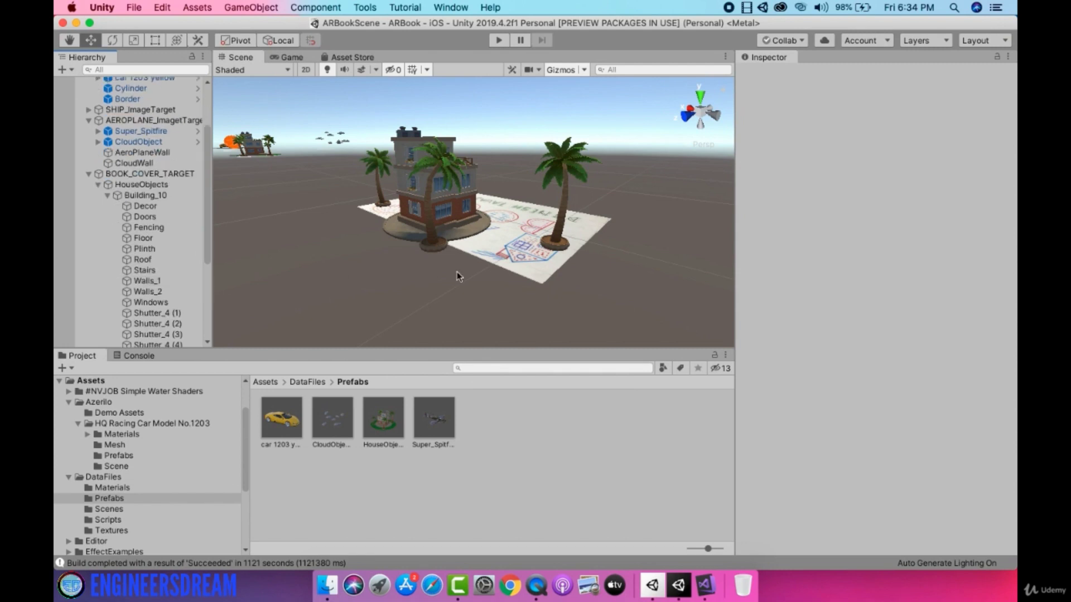
left_click(433, 233)
left_click(432, 234)
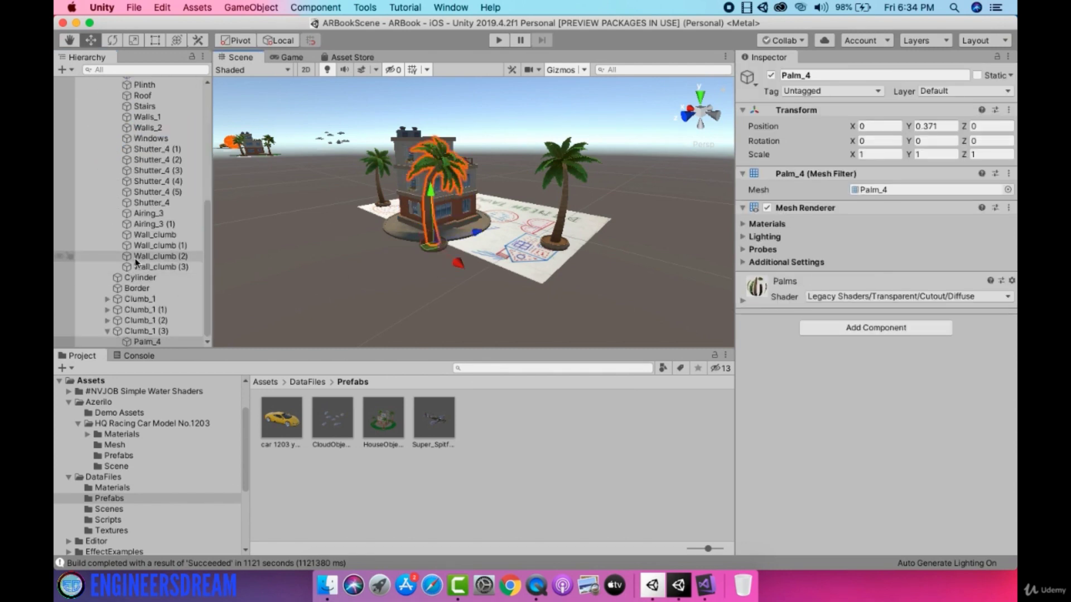
scroll(135, 259, "up", 5)
left_click(107, 226)
left_click(142, 330)
left_click_drag(424, 234, 491, 246, "alt")
left_click_drag(535, 273, 402, 314)
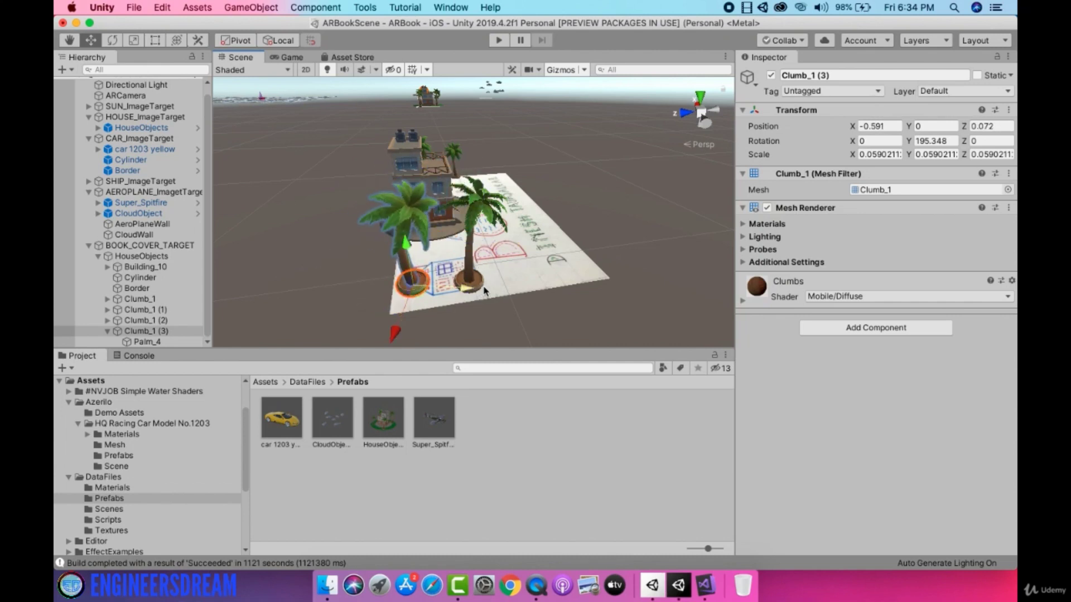
left_click_drag(484, 290, 413, 326, "alt")
Add a car 1203 yellow prefab copy under BOOK_COVER_TARGET.
left_click(378, 243)
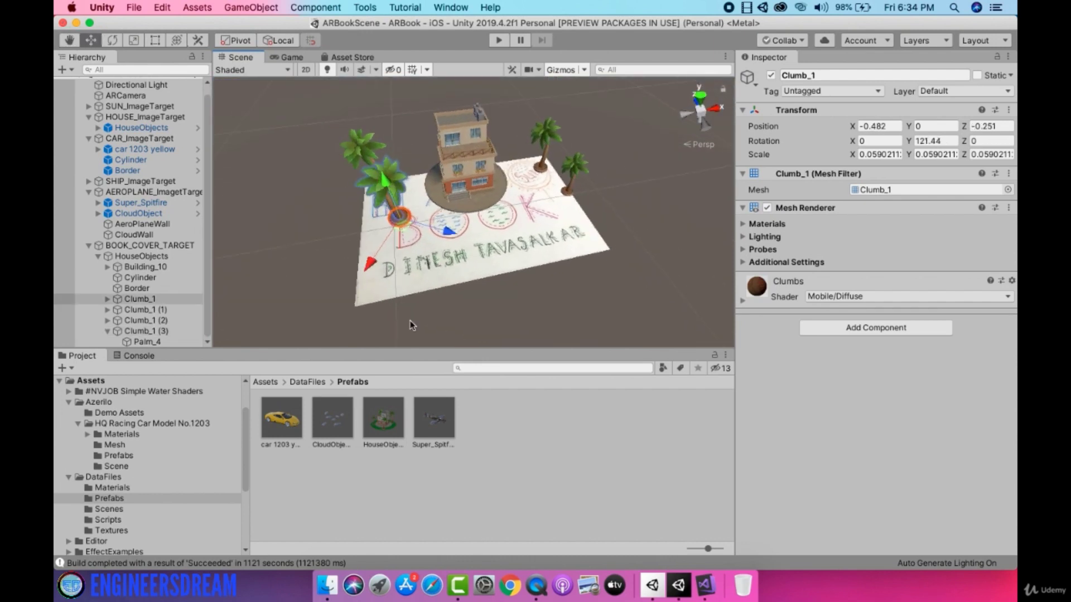
left_click(88, 246)
left_click_drag(294, 425, 143, 257)
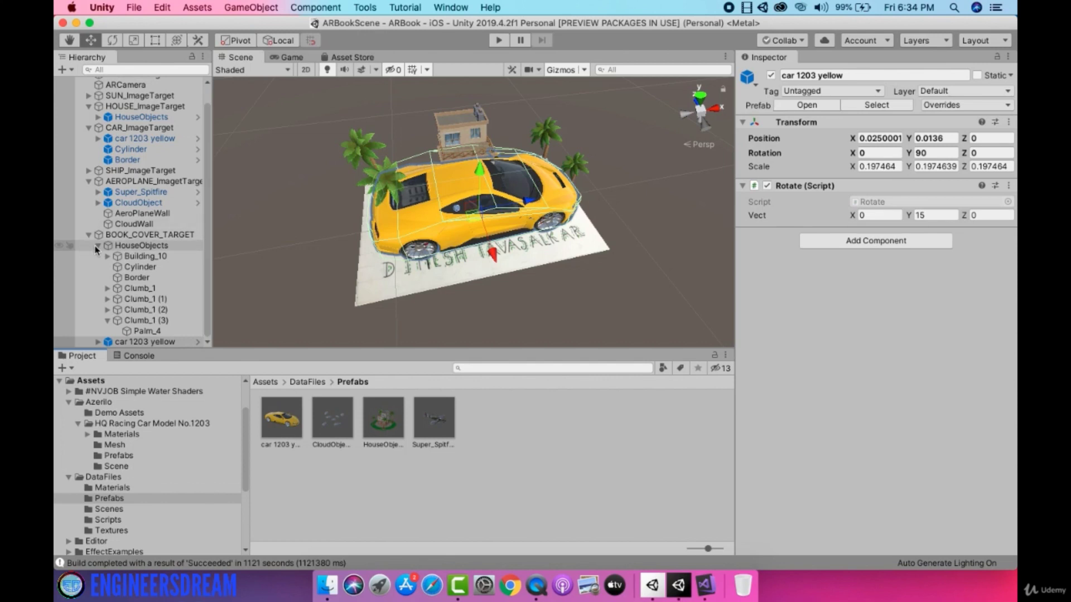
Scale the yellow car down to 0.0493 and rotate it on the book cover.
left_click(97, 245)
key("r")
left_click_drag(478, 206, 441, 213)
key("w")
key("e")
left_click_drag(490, 189, 223, 226, "alt")
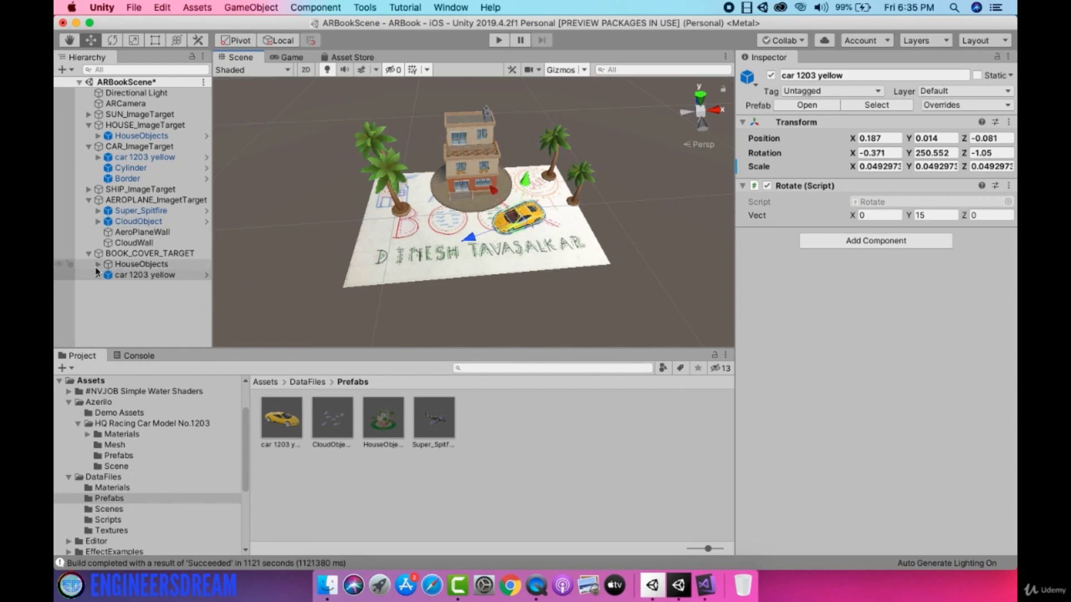
left_click(98, 264)
left_click(141, 264)
key("e")
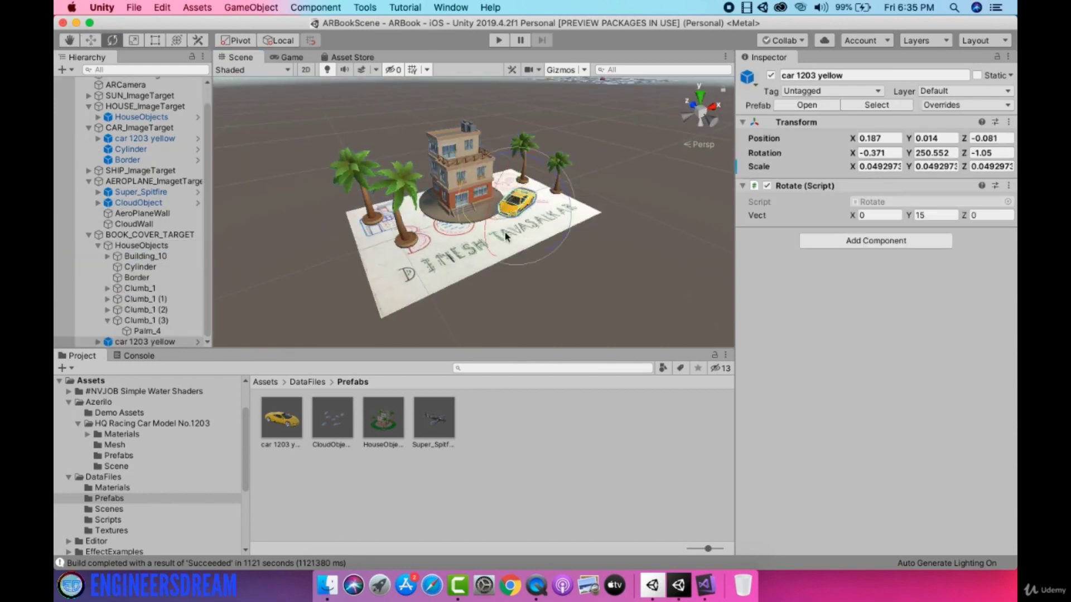
left_click_drag(506, 236, 490, 237)
left_click_drag(622, 223, 554, 279, "alt")
Add a Super_Spitfire copy under BOOK_COVER_TARGET and save the scene.
left_click(97, 249)
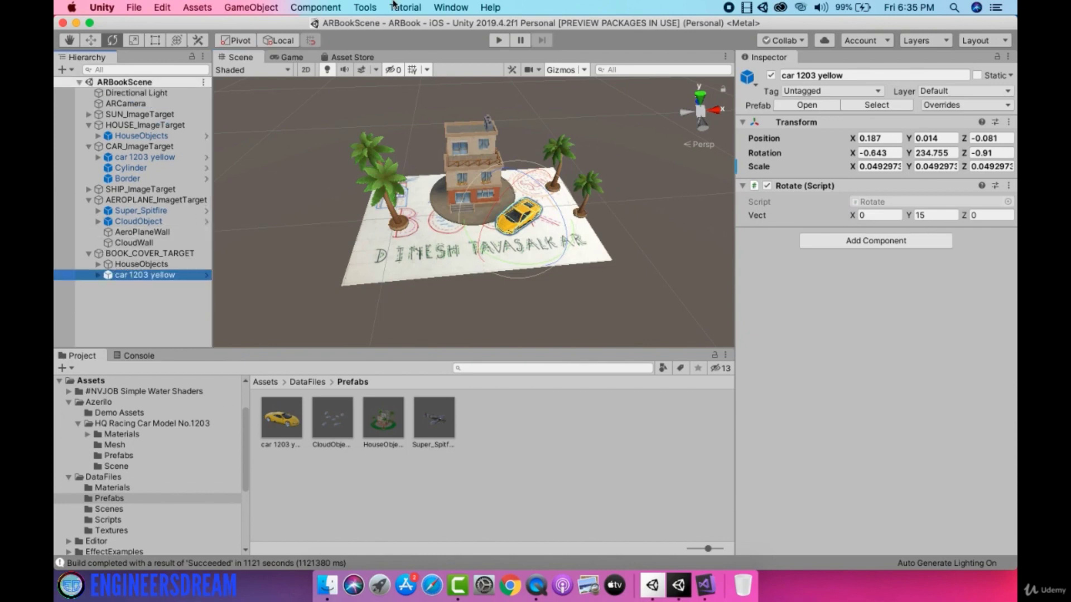
left_click_drag(435, 423, 161, 255)
key("super+s")
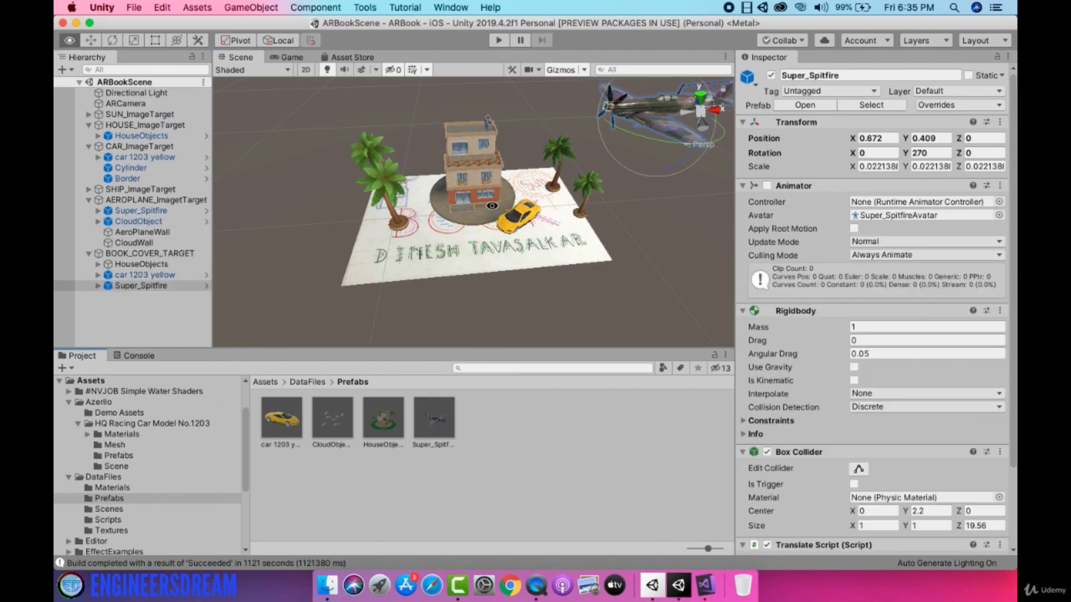
Frame the Spitfire and add a CloudObject copy under BOOK_COVER_TARGET.
key("f")
left_click_drag(558, 162, 496, 248, "alt")
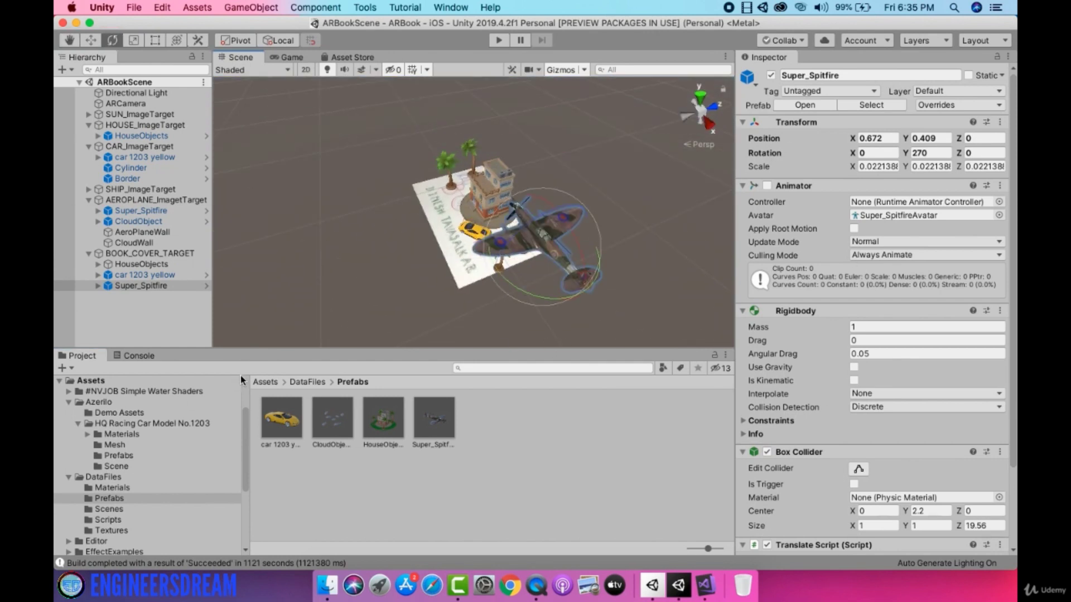
left_click_drag(334, 420, 124, 255)
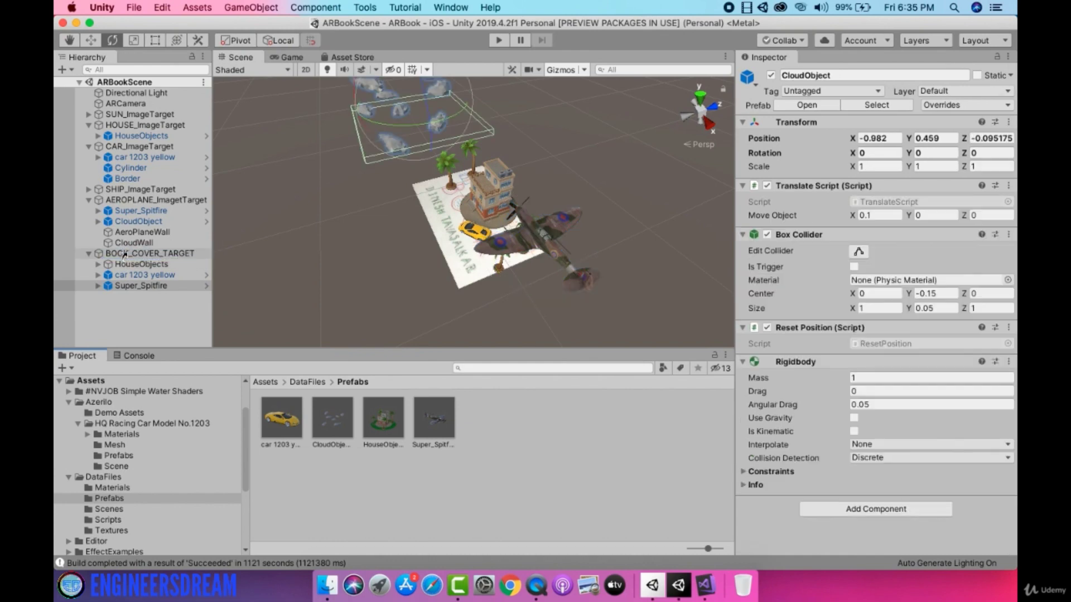
left_click_drag(424, 262, 435, 184, "alt")
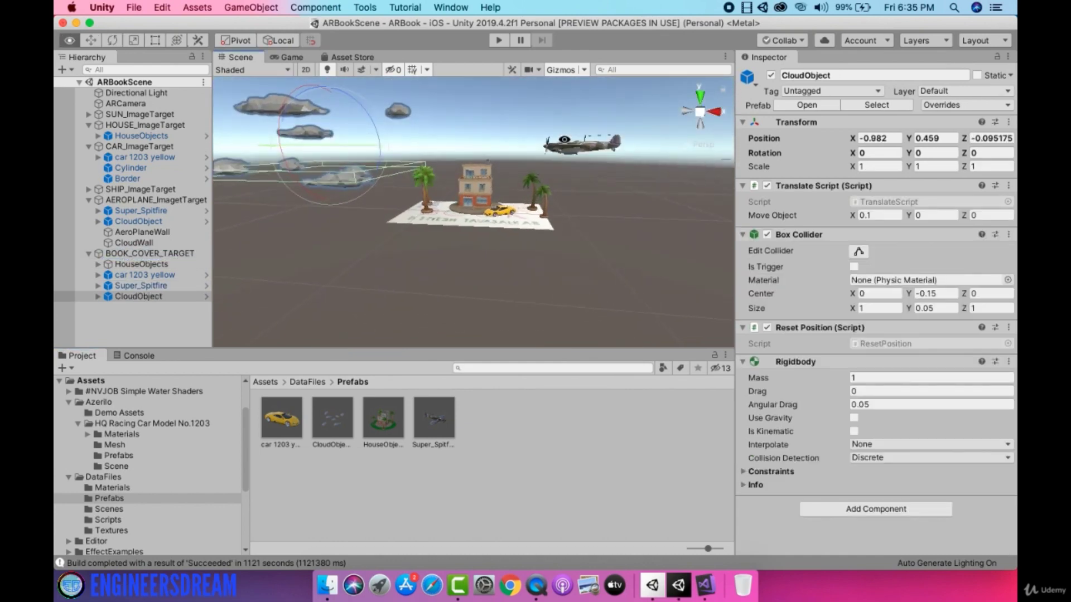
Orbit around the diorama with clouds and Spitfire, then deselect and collapse BOOK_COVER_TARGET.
left_click(141, 285, "super")
left_click_drag(390, 245, 440, 182, "alt")
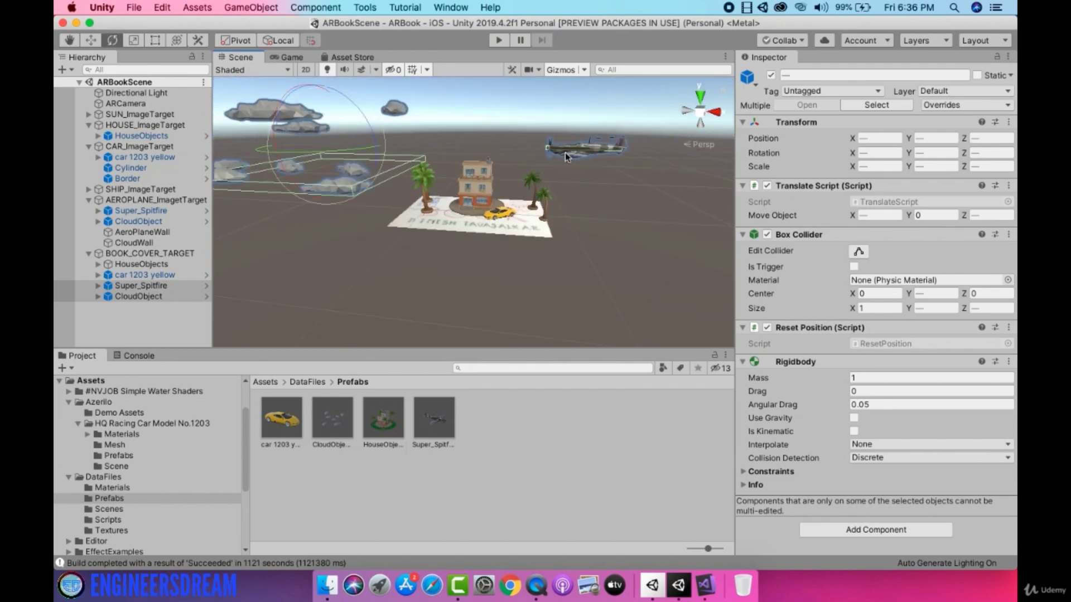
left_click_drag(464, 210, 479, 154, "alt")
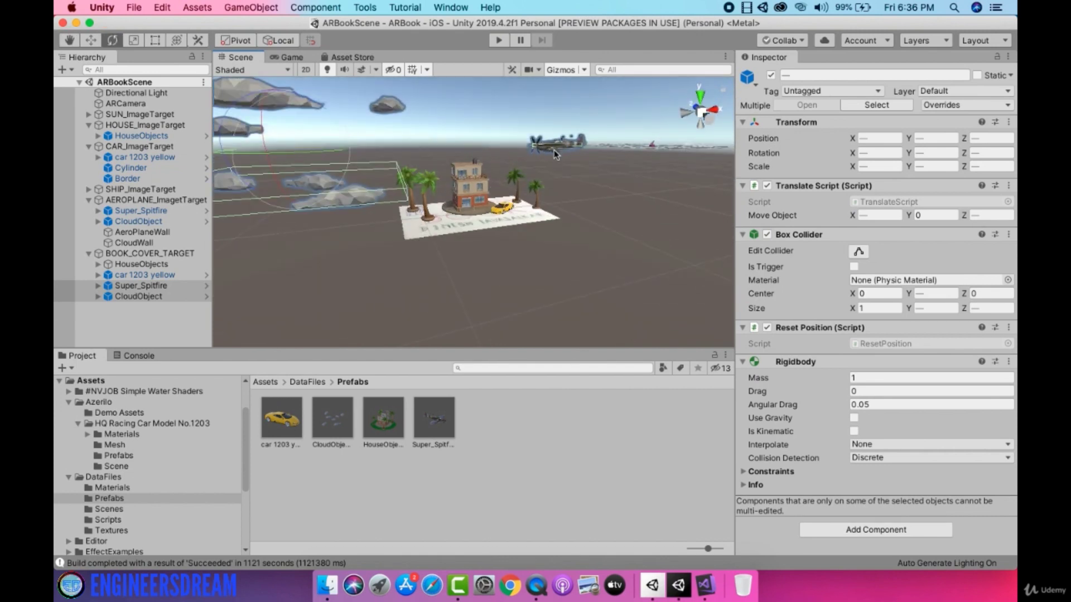
left_click_drag(547, 175, 490, 172, "alt")
left_click_drag(424, 249, 382, 195, "alt")
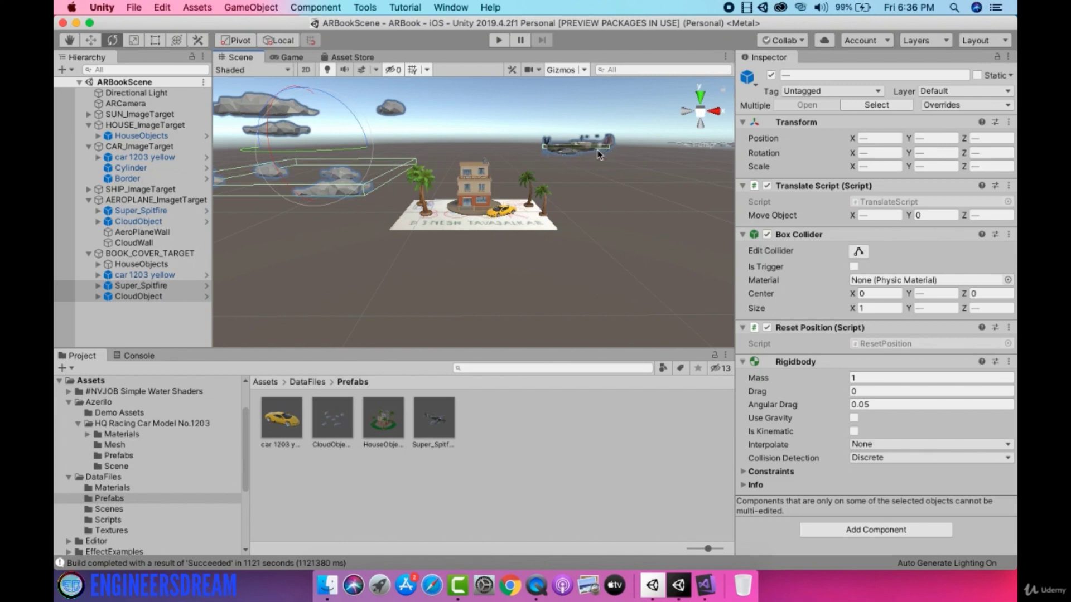
left_click(618, 219)
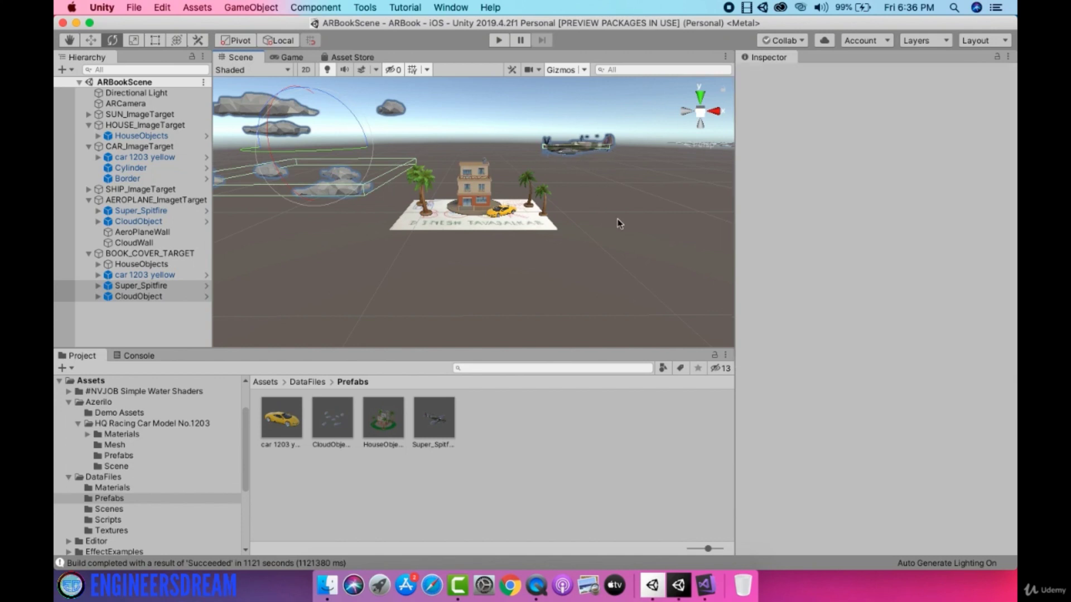
left_click(88, 254)
Create a Plane under BOOK_COVER_TARGET and shrink it uniformly to about 0.3.
left_click(155, 257)
right_click(155, 257)
mouse_move(193, 388)
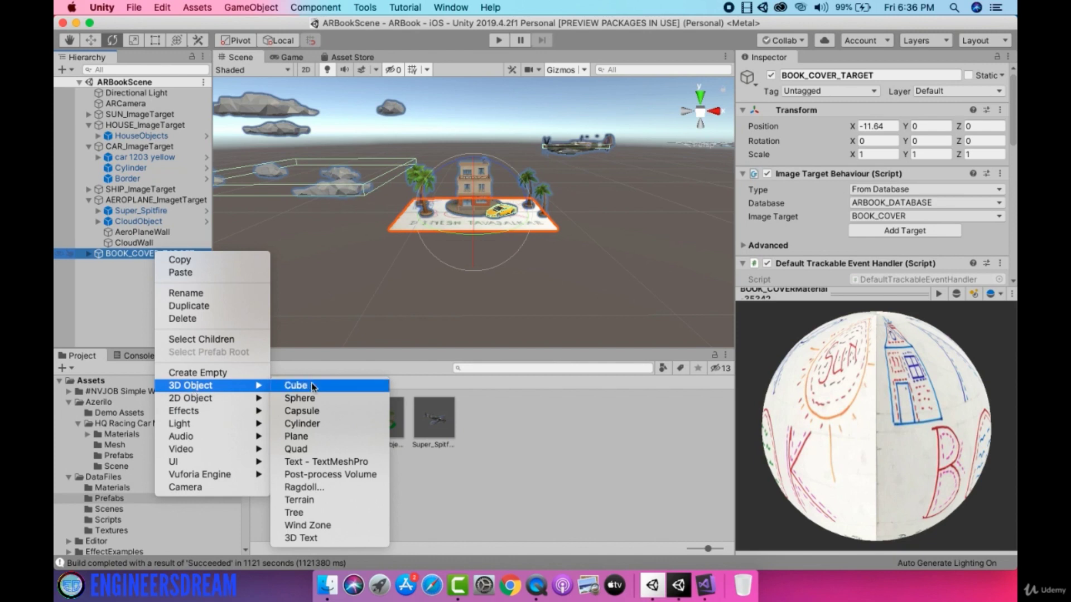
left_click(304, 436)
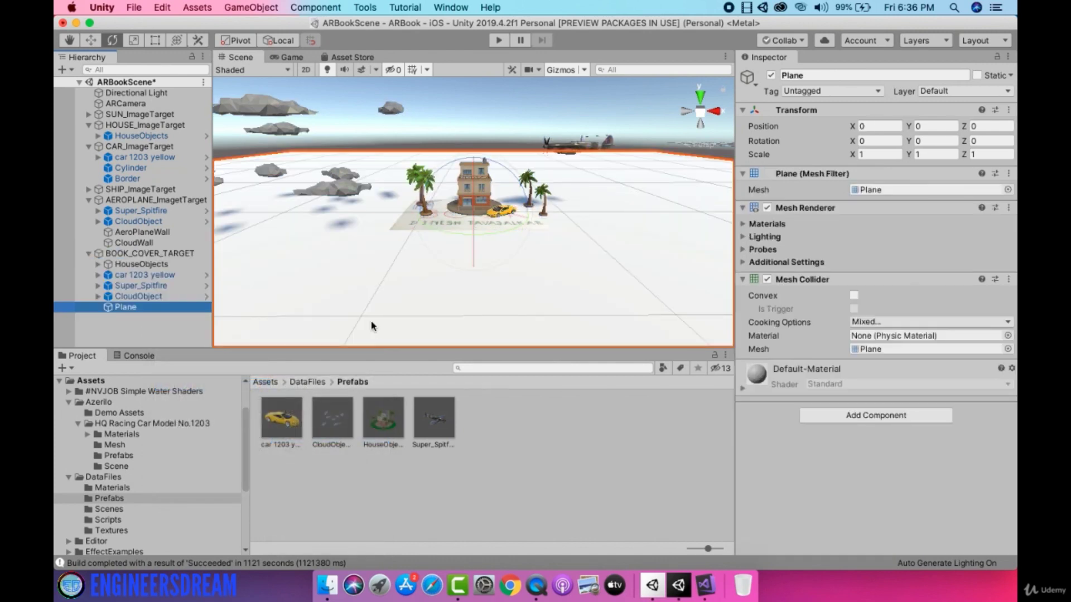
scroll(370, 268, "down", 5)
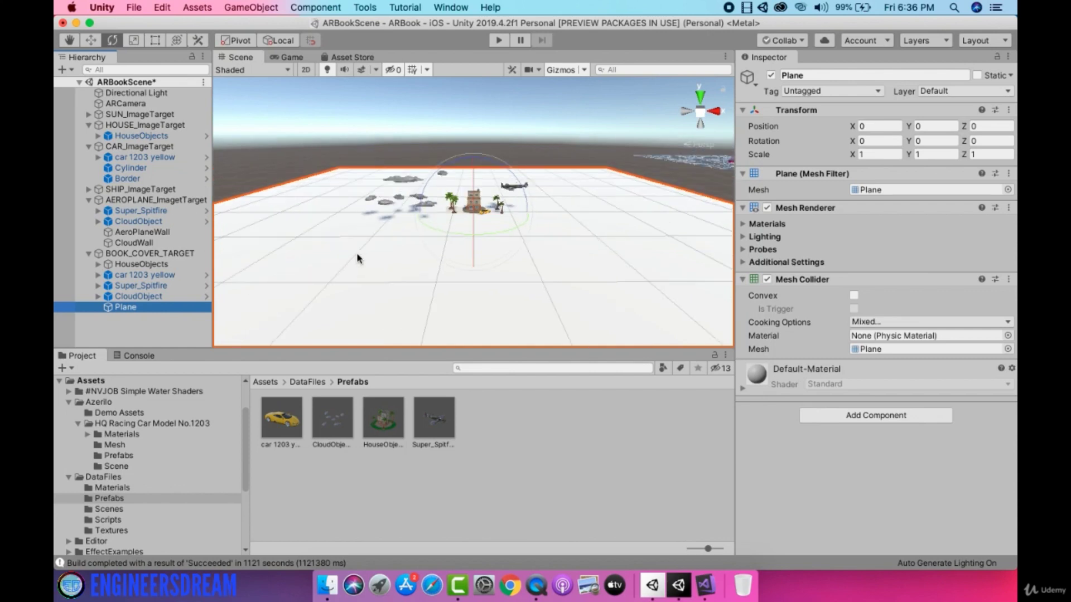
left_click_drag(357, 252, 357, 290, "alt")
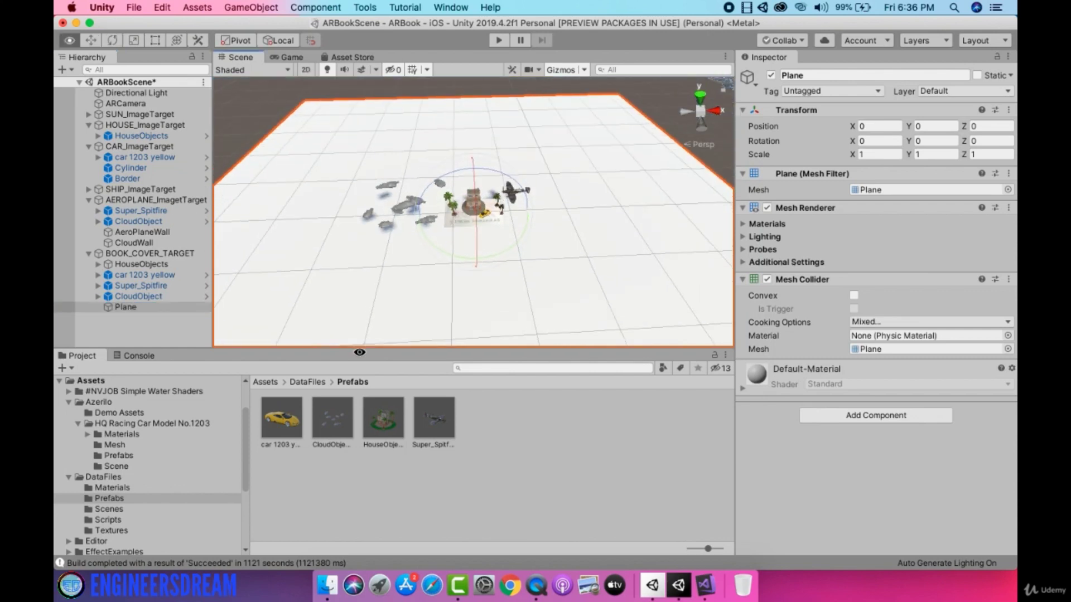
left_click(133, 40)
left_click_drag(473, 208, 403, 204)
Set the Plane's Y position to 0.01.
left_click(939, 126)
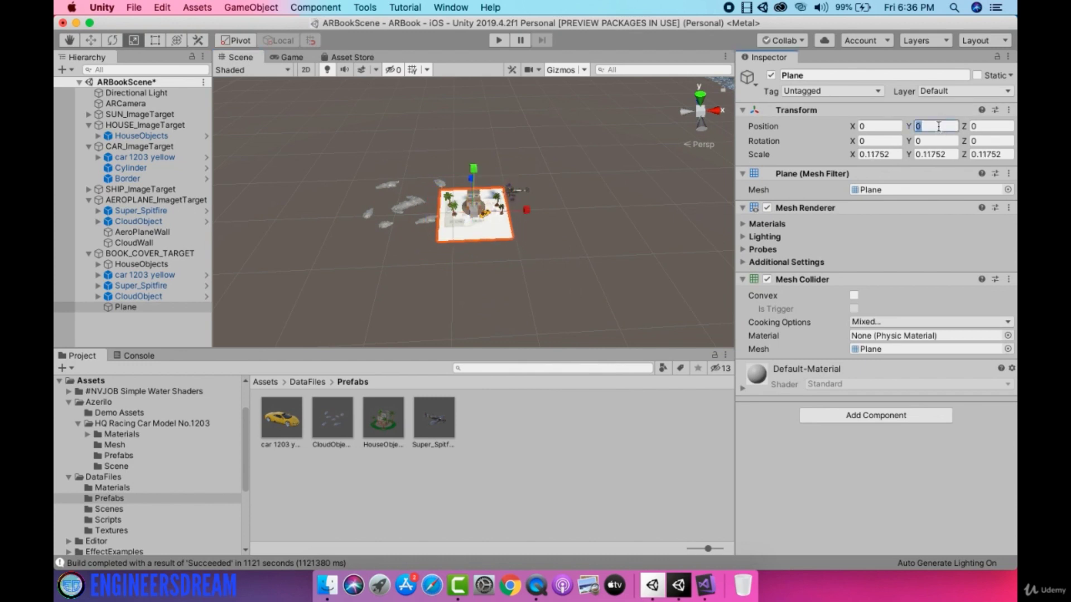
type(".01")
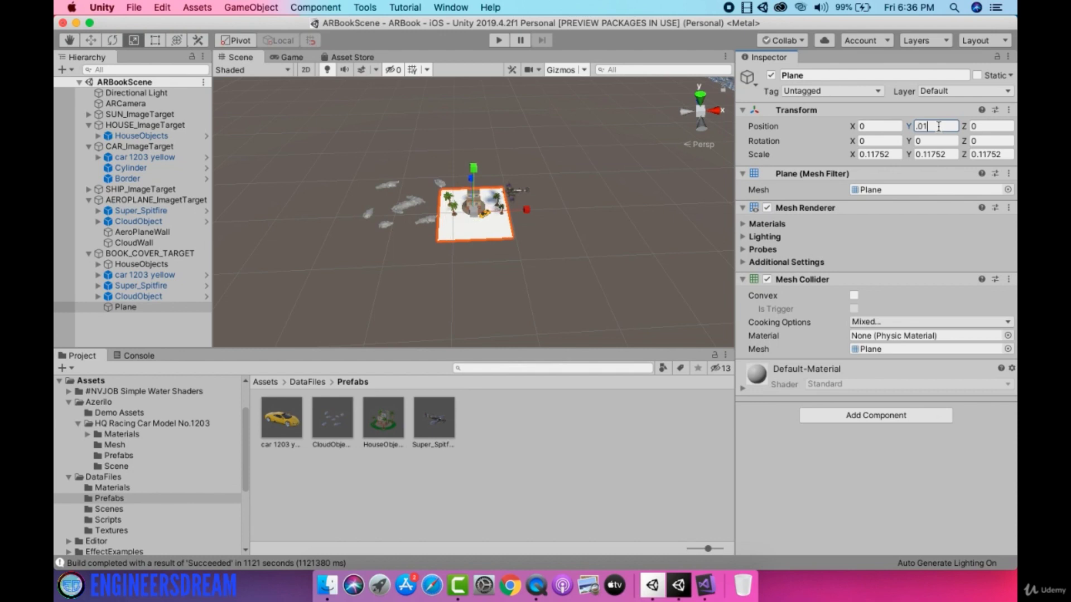
scroll(411, 218, "up", 5)
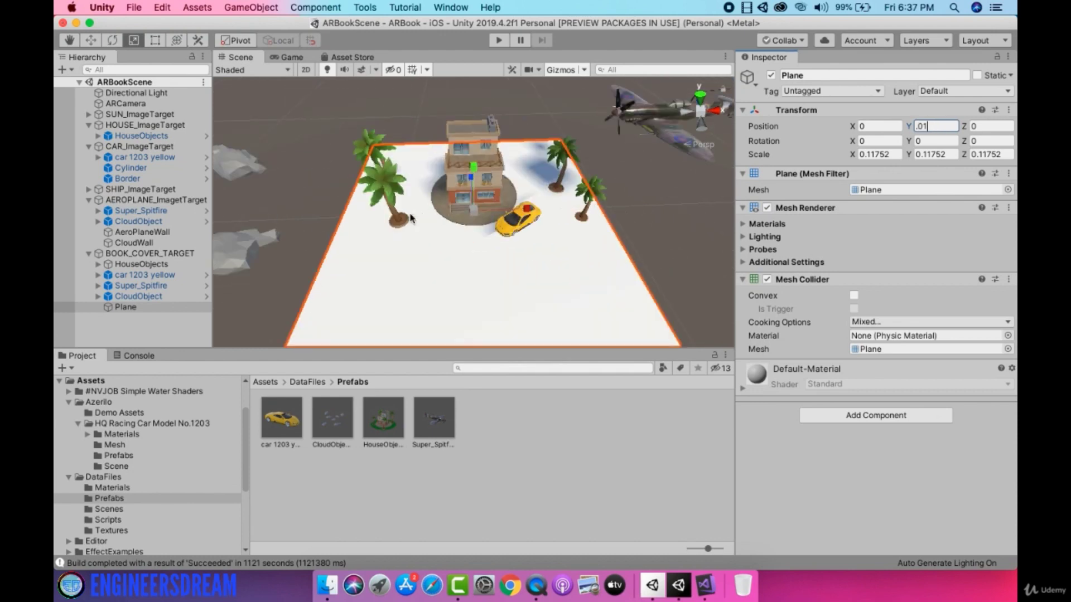
scroll(391, 223, "down", 2)
left_click(386, 227, "alt")
left_click_drag(386, 227, 479, 251, "alt")
left_click_drag(467, 302, 498, 199, "alt")
Scale the Plane to X 0.1015526 and Z 0.0642639, and save the scene.
key("r")
mouse_move(509, 257)
left_mouse_down()
mouse_move(497, 249)
mouse_move(505, 256)
left_mouse_up()
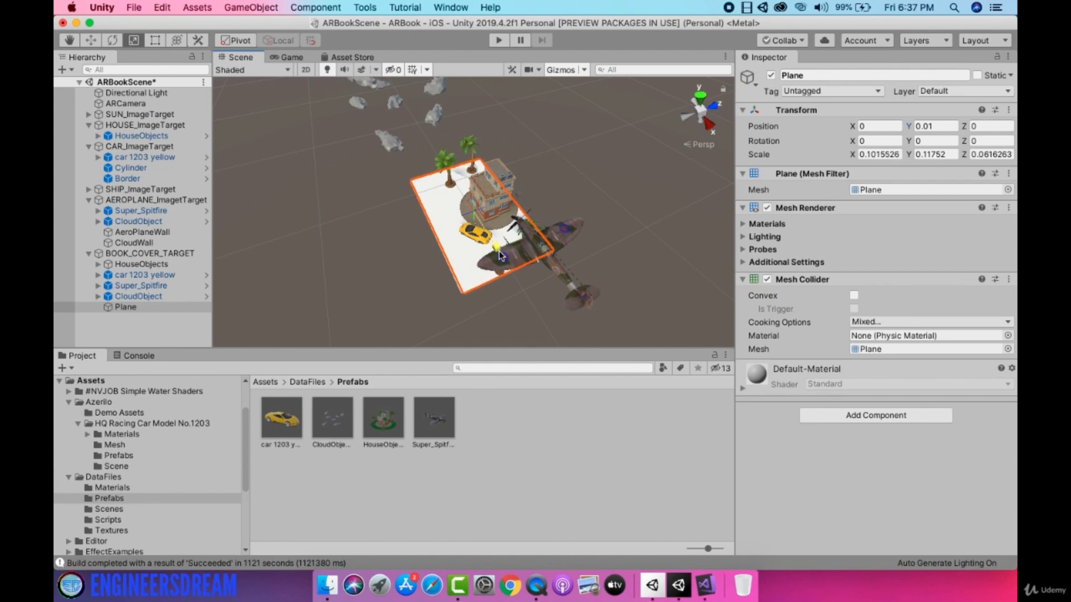
left_click_drag(519, 200, 521, 202)
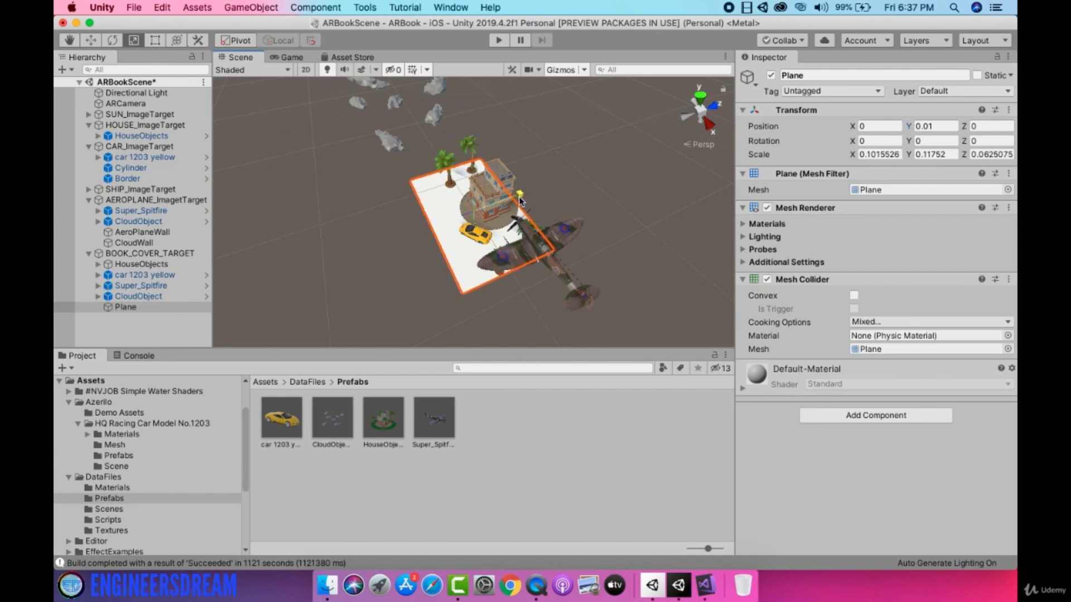
key("super+s")
scroll(420, 223, "up", 5)
scroll(419, 223, "down", 5)
left_click_drag(419, 223, 462, 298, "alt")
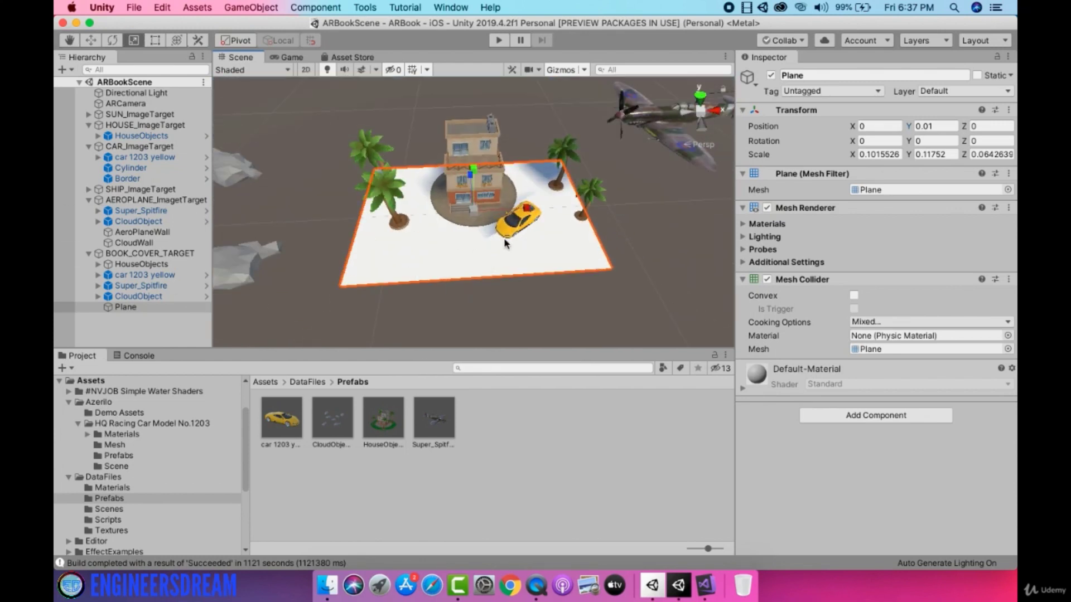
Apply the Grass material from Five Seamless Tileable Ground Textures > Materials to the Plane.
left_click(300, 382)
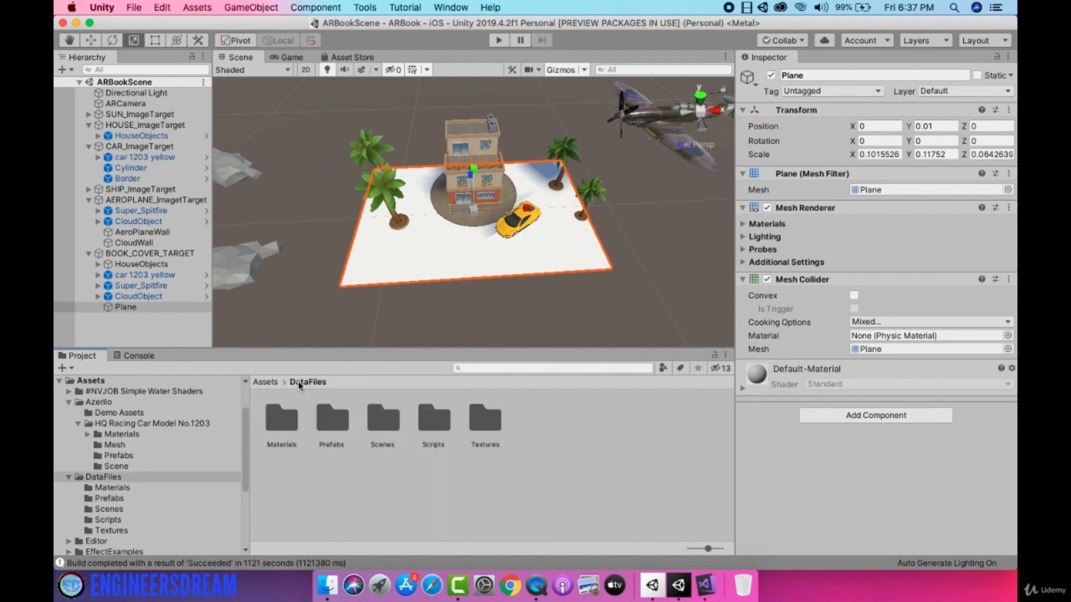
left_click(268, 382)
left_click(542, 416)
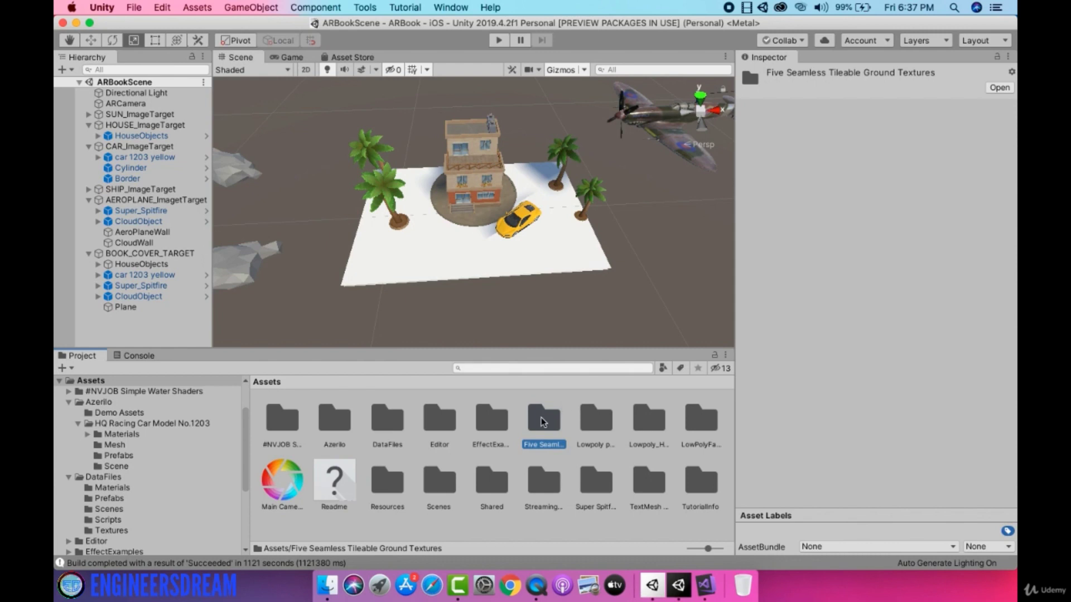
double_click(542, 423)
left_click(332, 419)
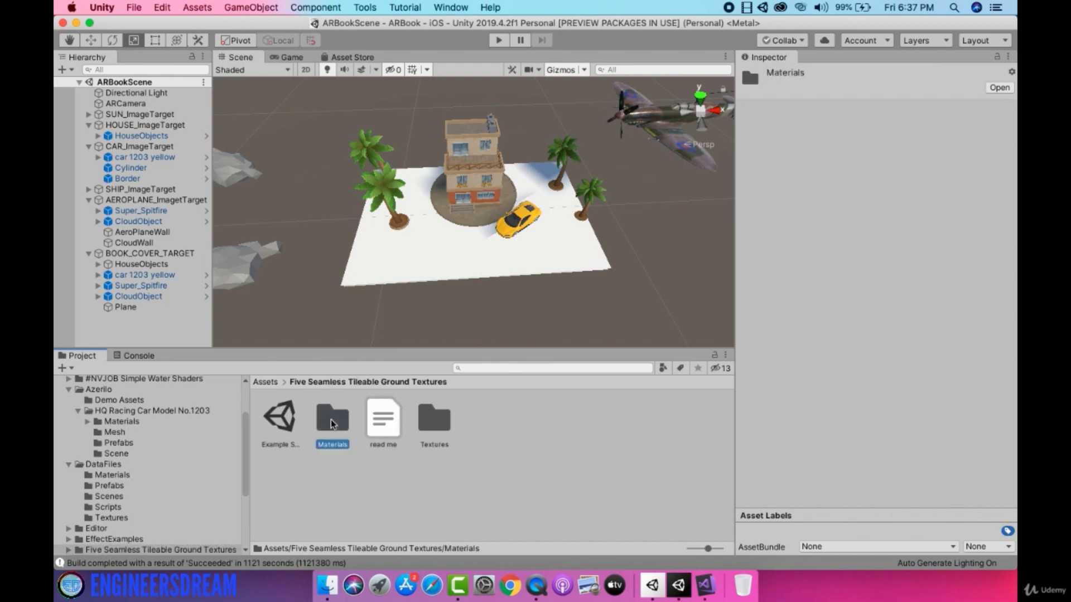
double_click(332, 419)
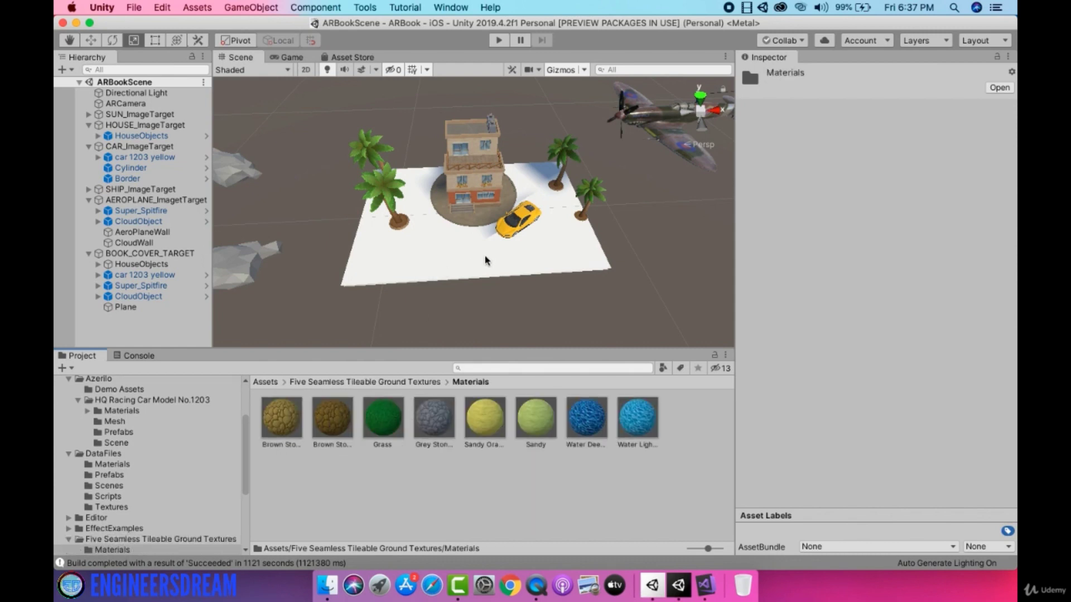
left_click_drag(386, 431, 591, 296)
Save the scene, then orbit to a low side-on view and collapse BOOK_COVER_TARGET.
left_click(522, 219)
key("super+s")
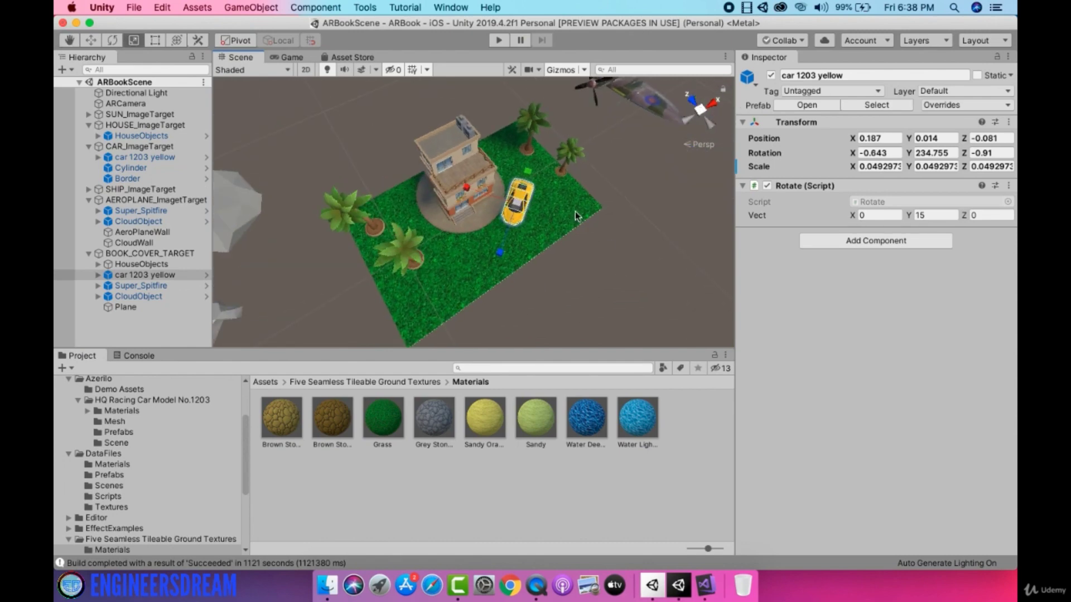
left_click(577, 216)
key("t")
left_click(627, 290)
left_click_drag(627, 290, 353, 303, "alt")
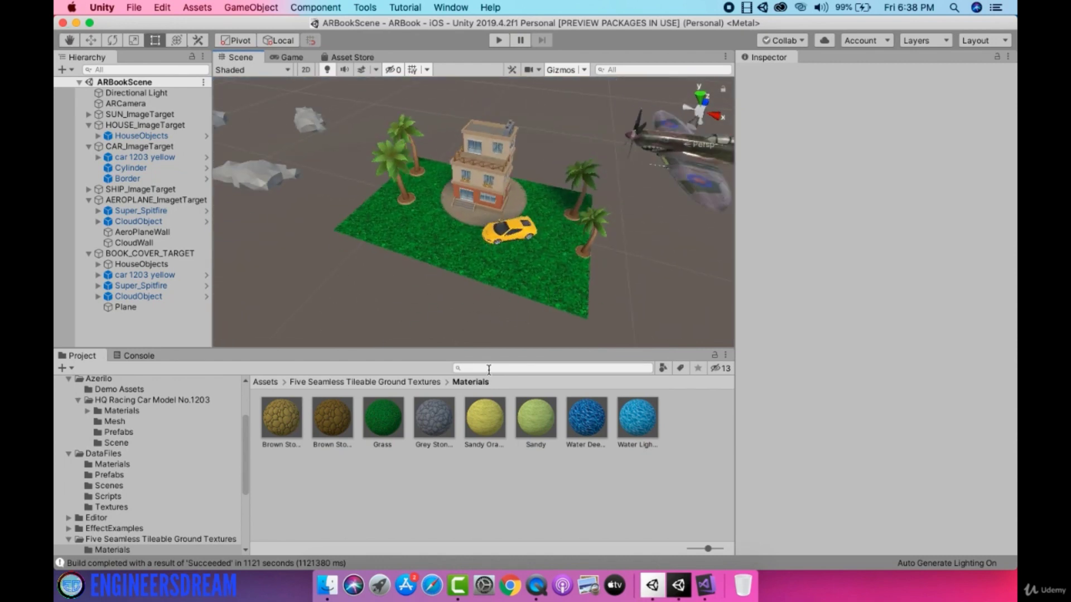
left_click(88, 254)
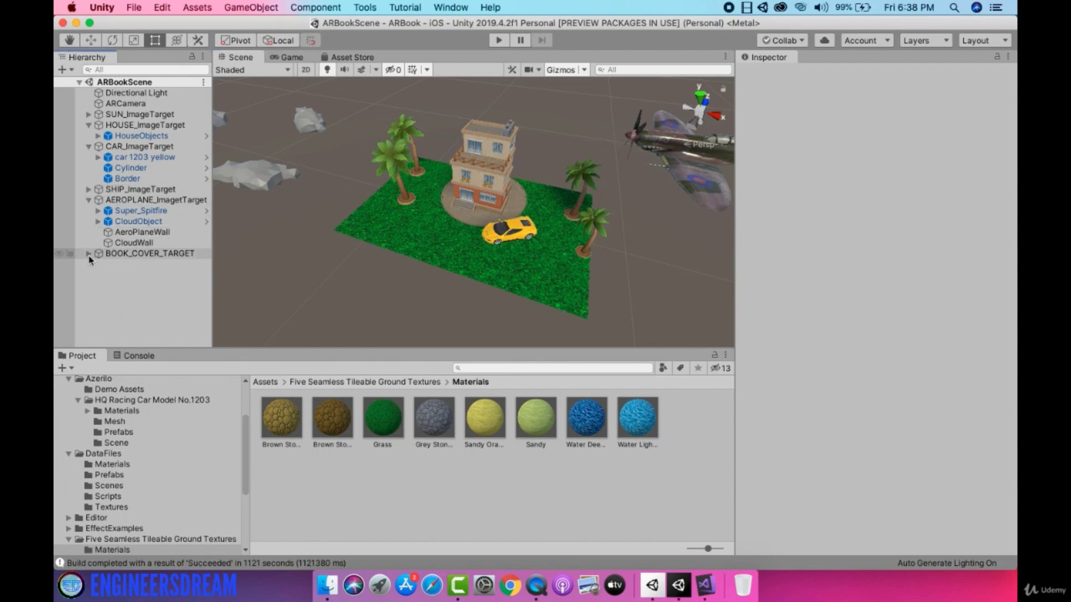